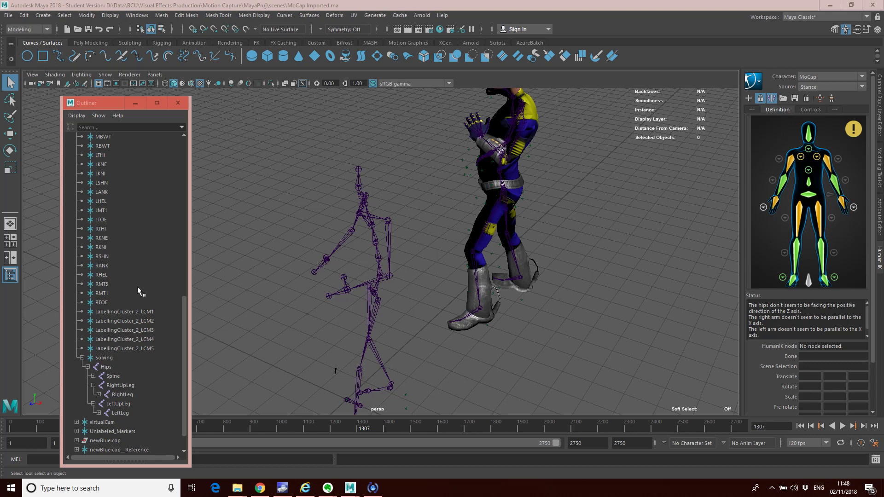
Delete the four imported motion-capture groups from System through Unlabeled_Markers, and scrub the timeline to check the character's animation
drag(183, 302, 183, 135)
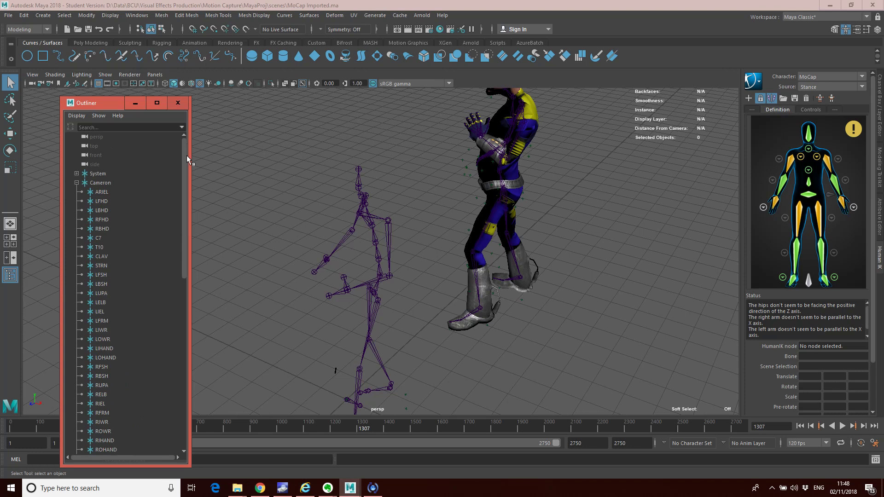
click(77, 183)
click(99, 174)
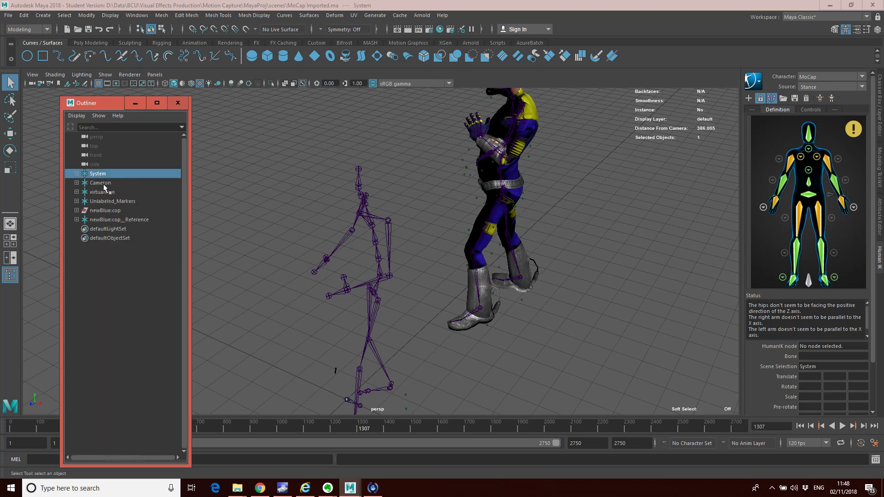
shift+click(103, 192)
shift+click(109, 201)
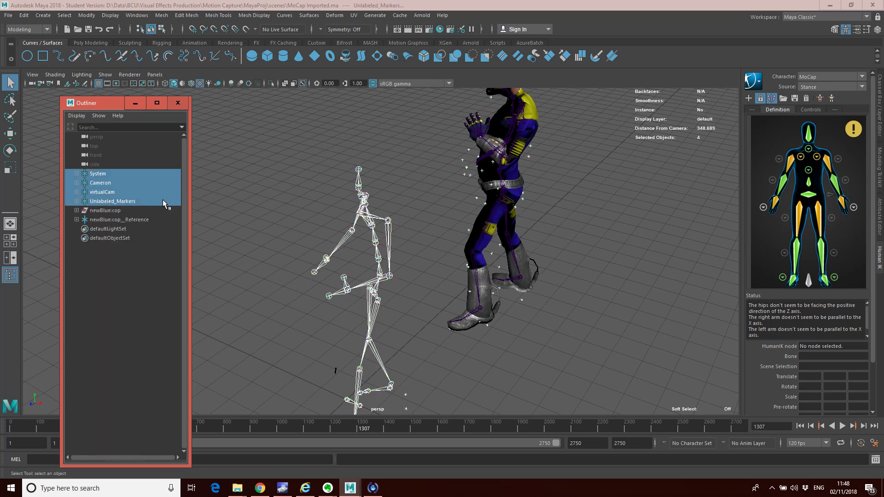
key(Delete)
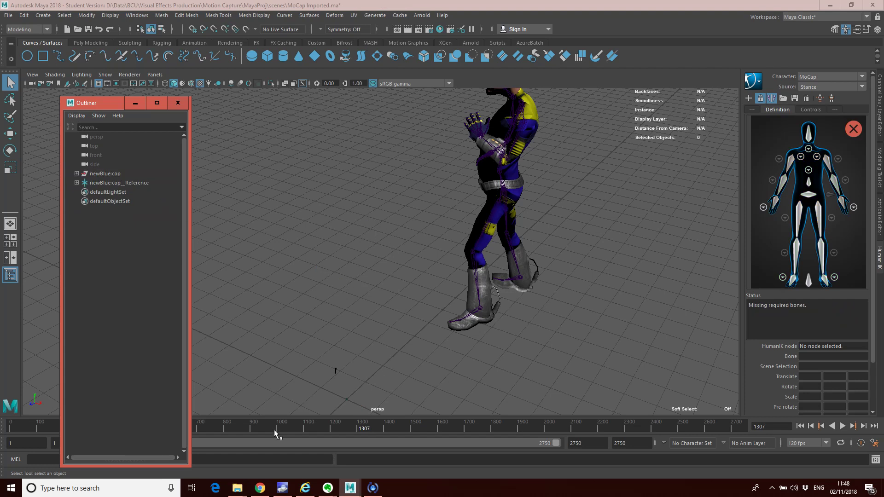
mouse_move(264, 425)
mouse_down()
mouse_move(288, 427)
mouse_move(35, 435)
mouse_move(216, 436)
mouse_move(479, 420)
mouse_move(242, 422)
mouse_move(325, 431)
mouse_move(273, 419)
mouse_move(294, 426)
mouse_up()
click(457, 327)
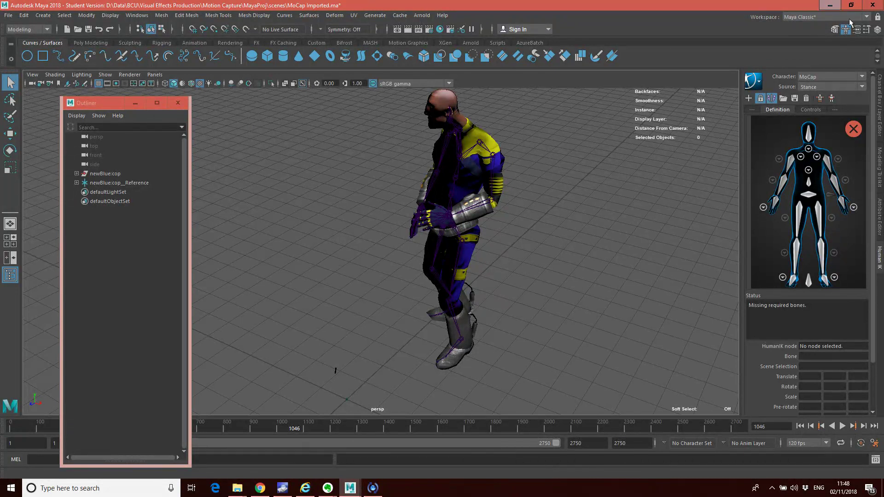
Make newBlue:Blue_Dude the active HumanIK character and set its source to Control Rig
click(823, 76)
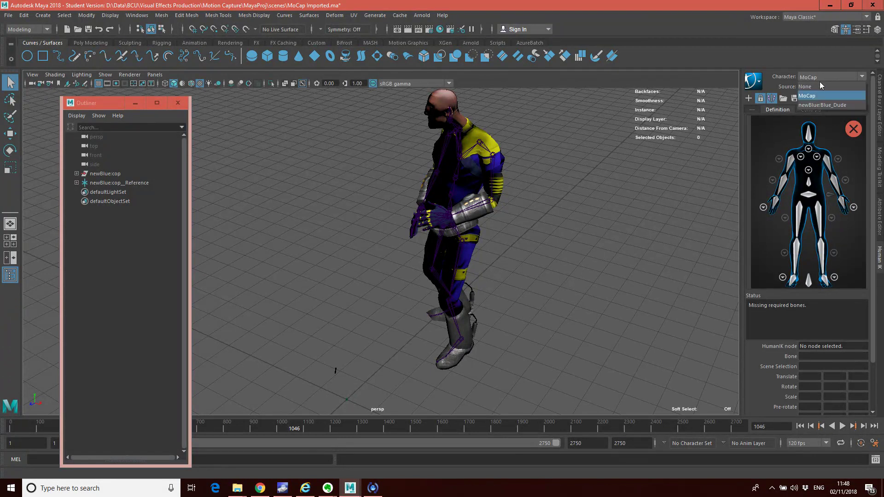
click(821, 103)
click(821, 87)
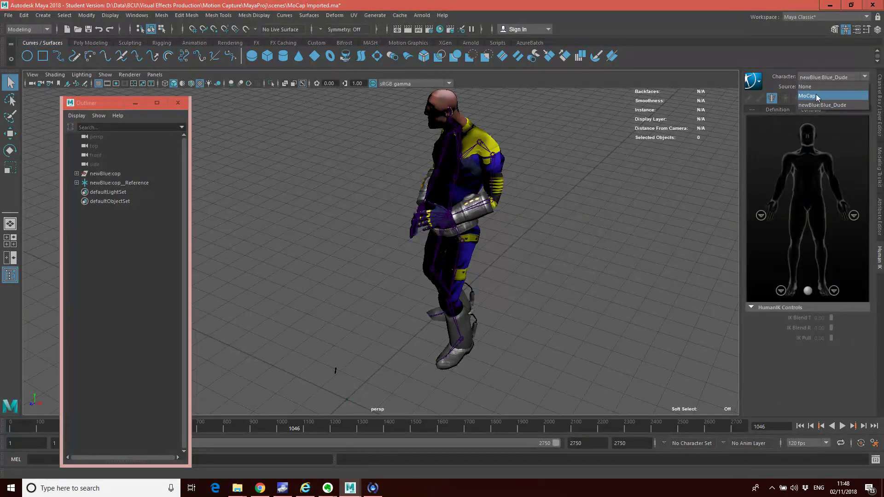
click(815, 96)
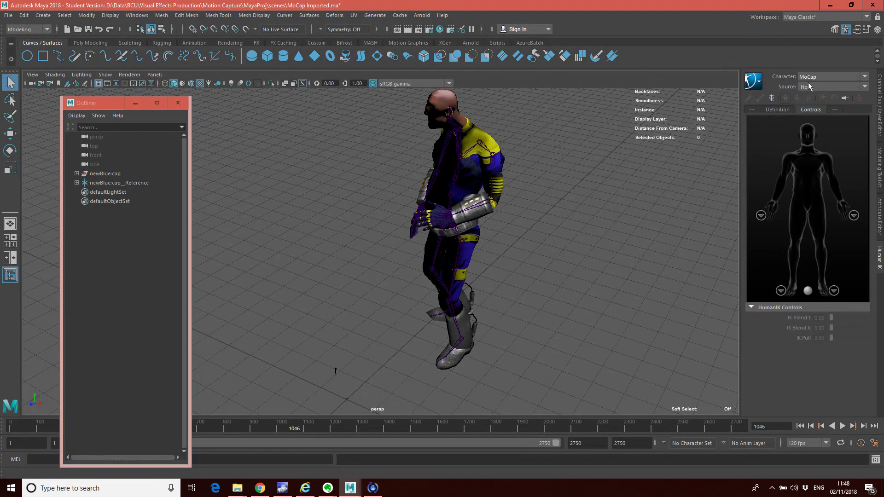
click(828, 77)
click(819, 106)
click(864, 87)
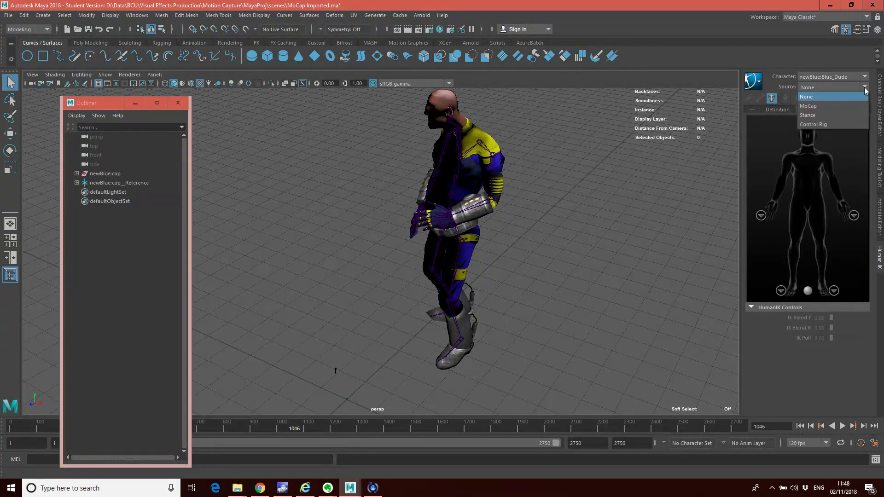
click(820, 127)
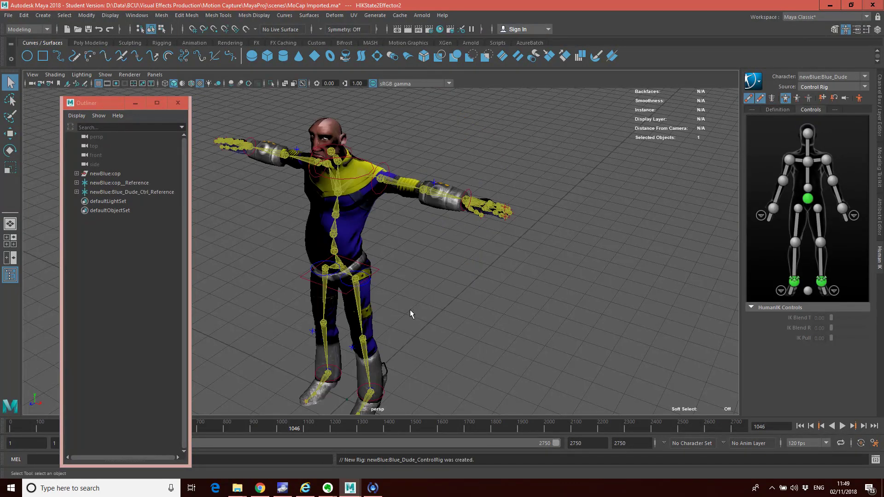
Check the character's motion on the timeline with the control rig as its source
click(348, 424)
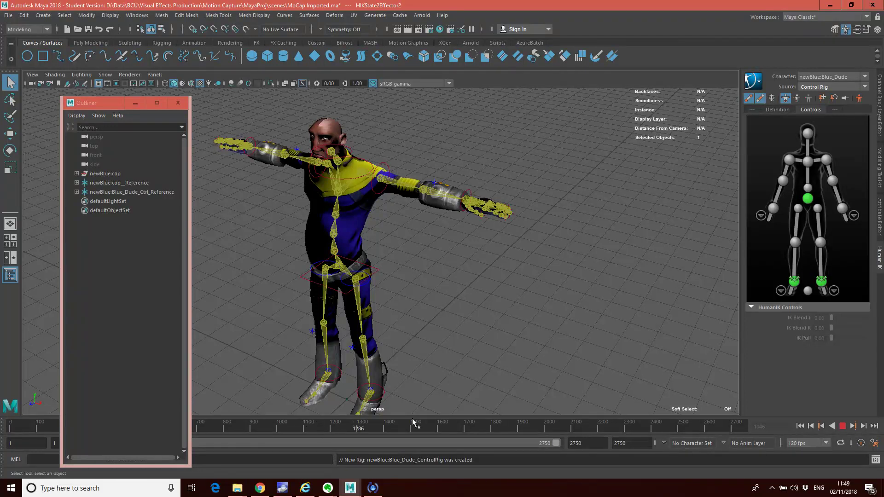
click(296, 431)
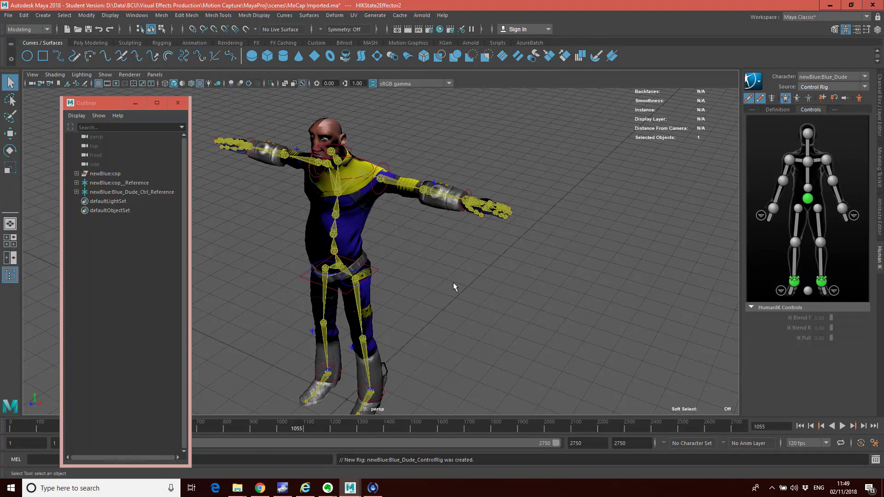
right_drag(453, 282, 483, 210)
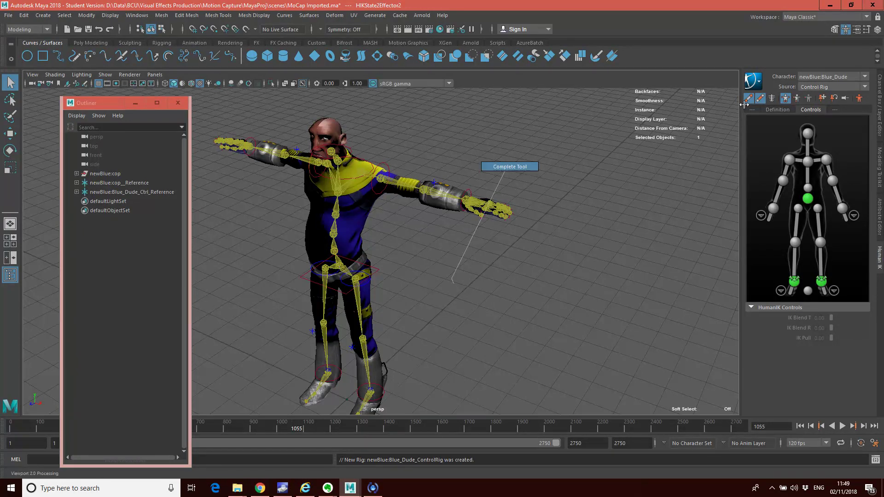
Set the Blue_Dude character's source to None and bake its animation to the control rig
click(829, 87)
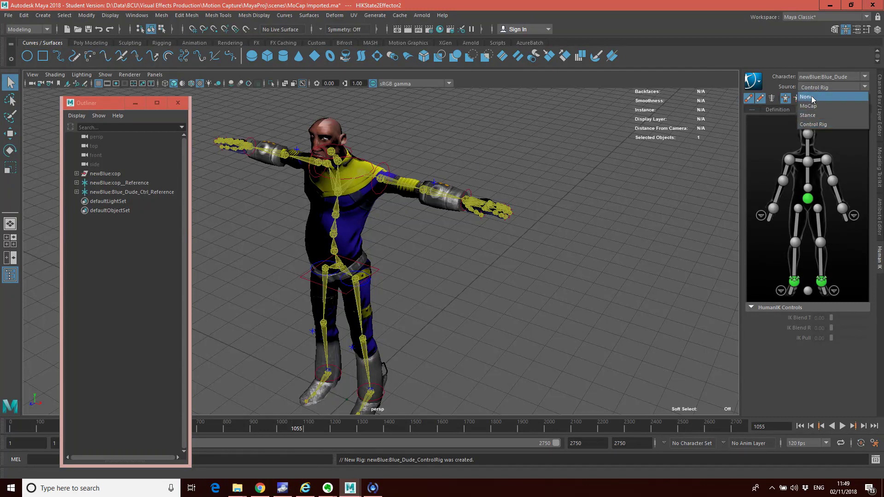
click(811, 97)
mouse_move(356, 426)
mouse_down()
mouse_move(213, 435)
mouse_move(450, 428)
mouse_move(419, 430)
mouse_up()
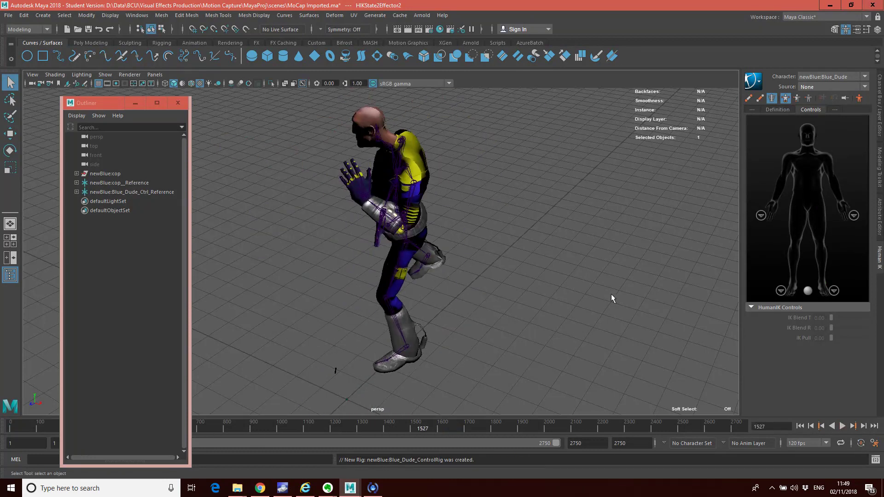
click(760, 83)
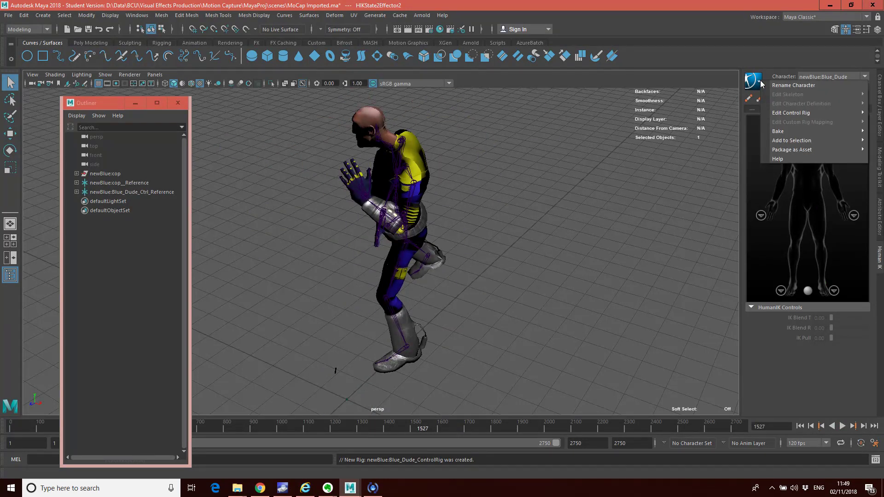
mouse_move(789, 131)
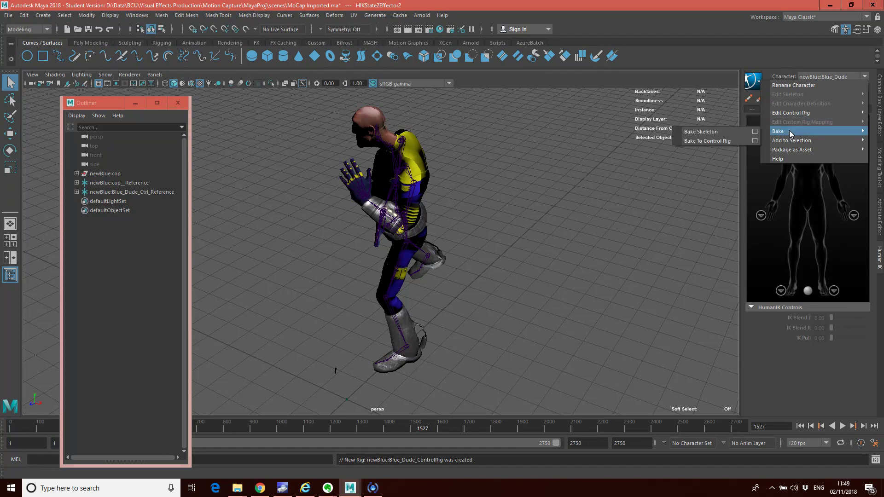
click(725, 139)
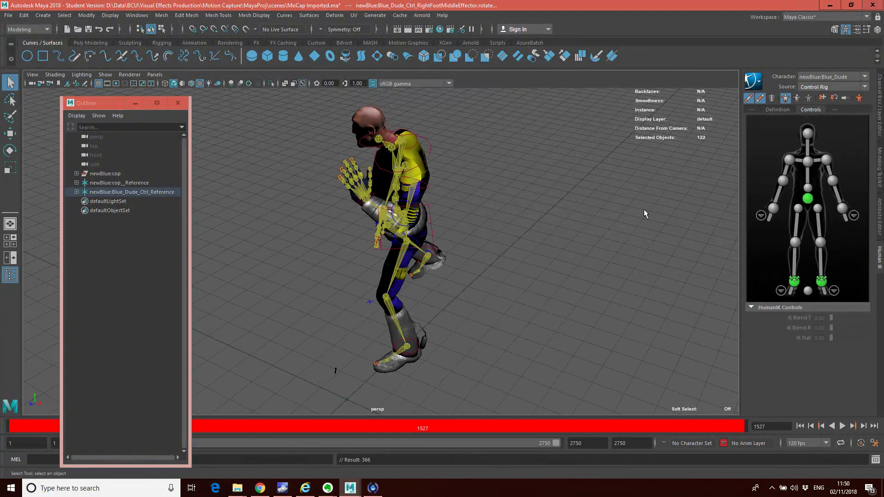
Examine the baked control rig animation from several angles at different frames
mouse_move(526, 427)
mouse_down()
mouse_move(222, 428)
mouse_move(611, 427)
mouse_move(308, 428)
mouse_move(489, 432)
mouse_up()
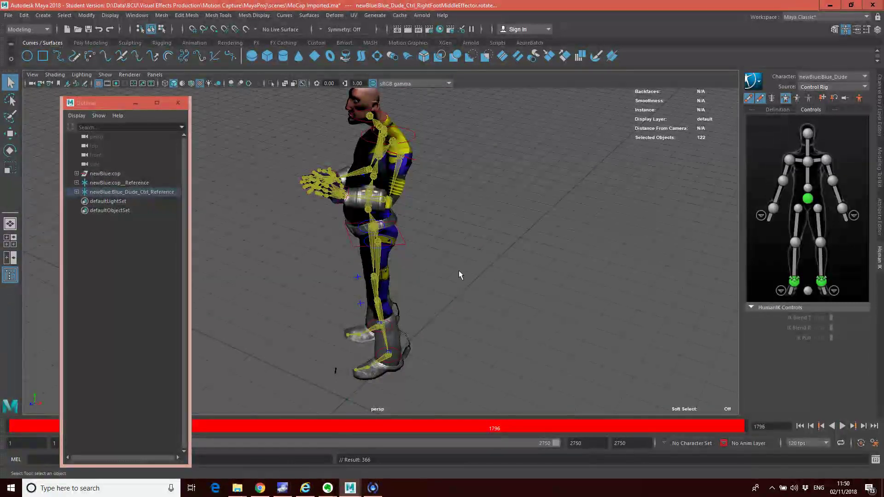
alt+drag(451, 280, 514, 254)
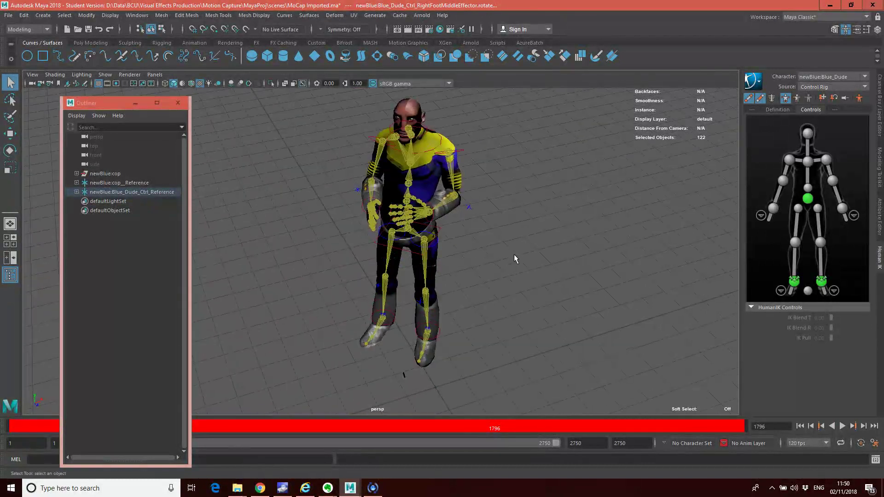
alt+right_drag(514, 255, 526, 250)
mouse_move(526, 251)
alt+mouse_down()
mouse_move(510, 248)
mouse_move(525, 253)
alt+mouse_up()
alt+right_drag(524, 252, 510, 257)
alt+drag(510, 258, 488, 271)
drag(389, 428, 411, 434)
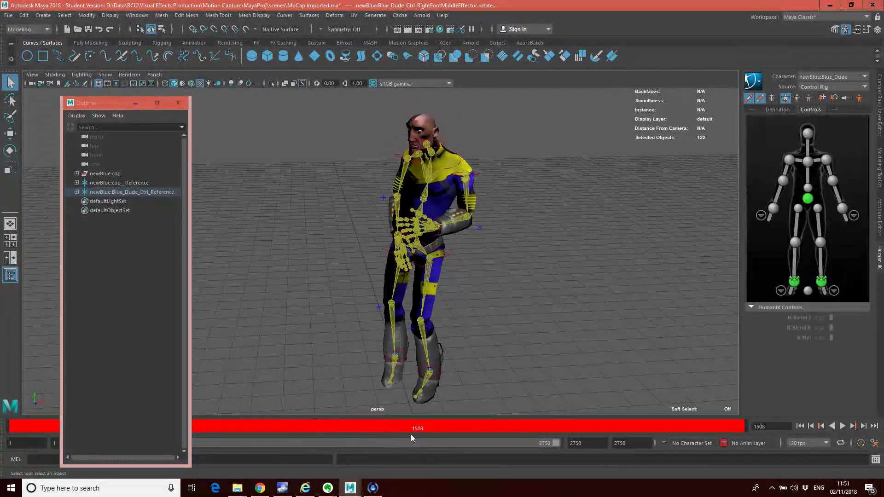
Undo the last frame-rate change and set the scene's frame rate to 24 fps
key(ctrl+z)
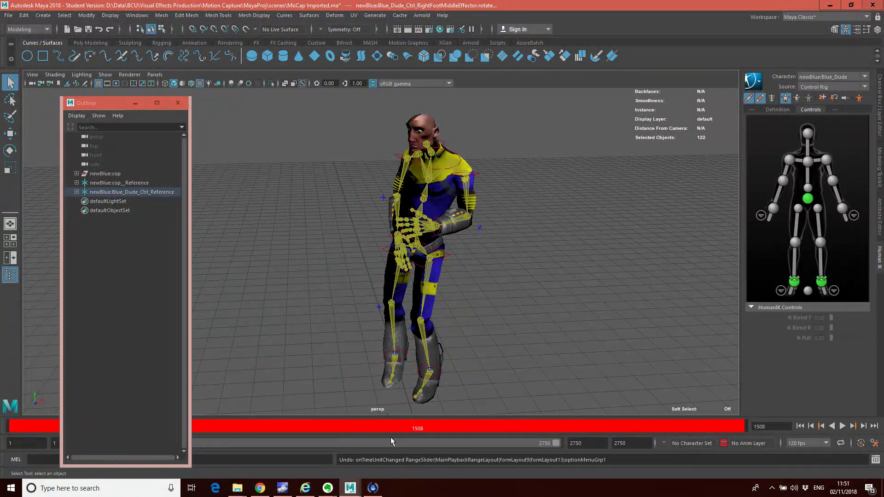
drag(396, 426, 355, 424)
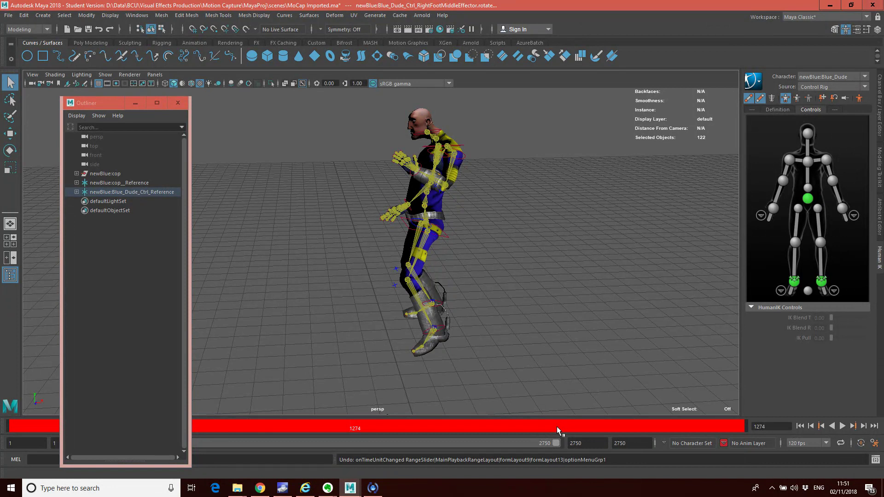
click(800, 441)
click(808, 446)
click(808, 446)
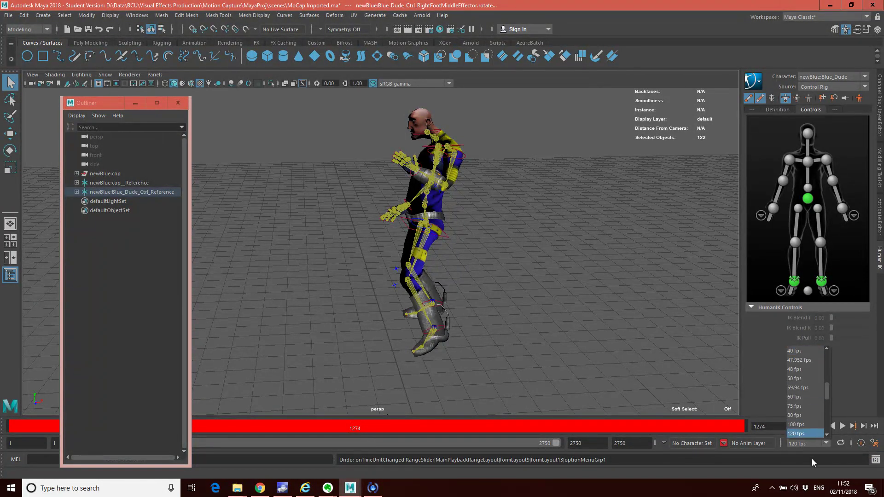
click(810, 446)
click(809, 443)
scroll(797, 357, up, 2)
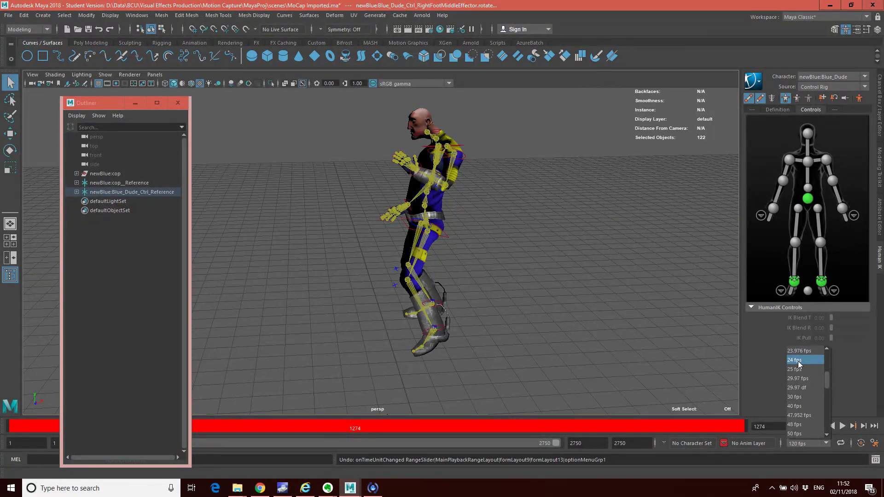
click(795, 360)
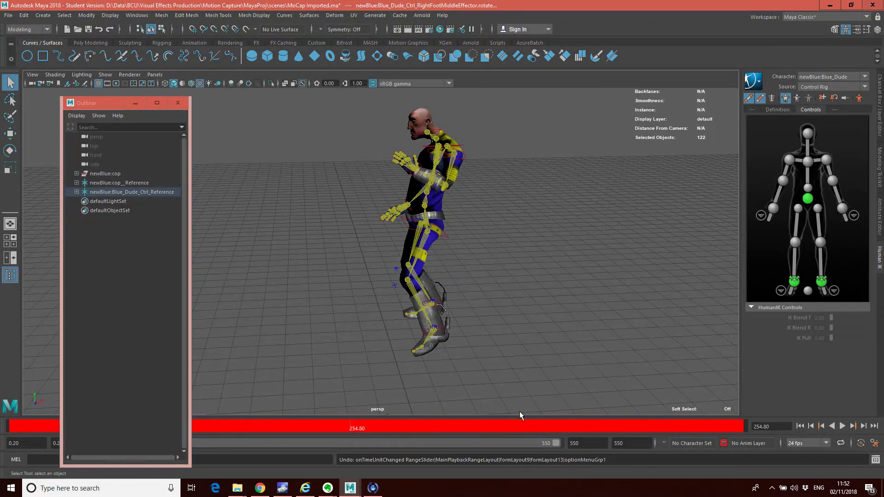
Review the character's animation along the timeline at 24 fps and from a different viewing angle
mouse_move(449, 423)
mouse_down()
mouse_move(424, 425)
mouse_move(663, 431)
mouse_up()
click(806, 443)
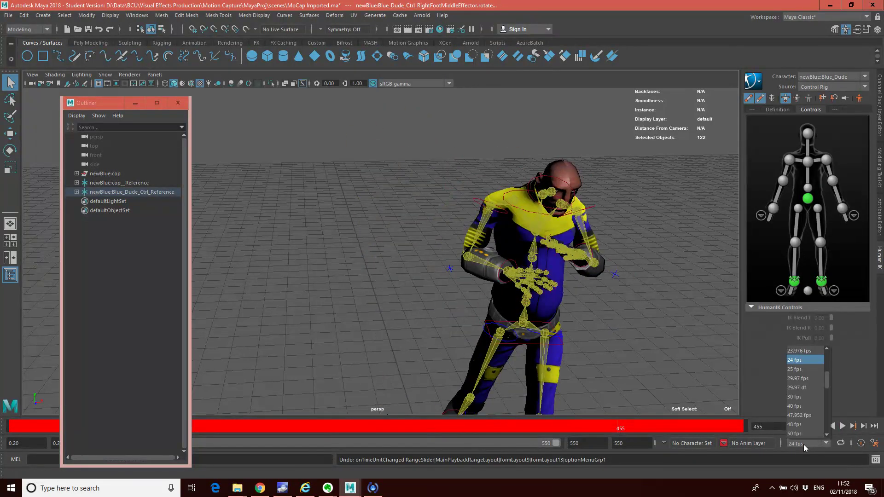
click(799, 360)
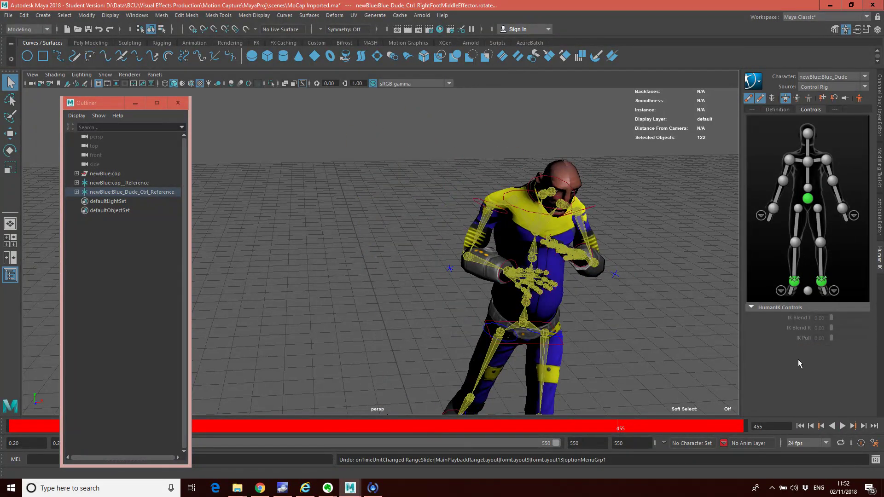
drag(589, 436, 468, 438)
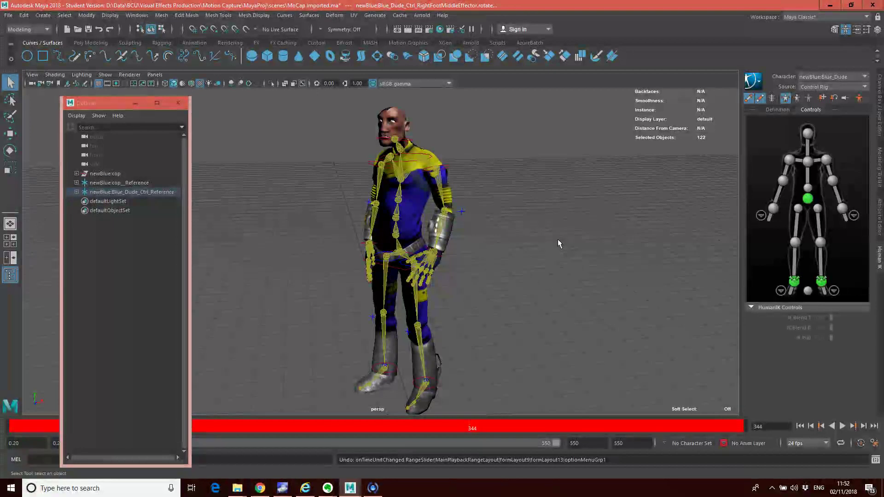
drag(332, 430, 302, 428)
alt+drag(400, 323, 371, 381)
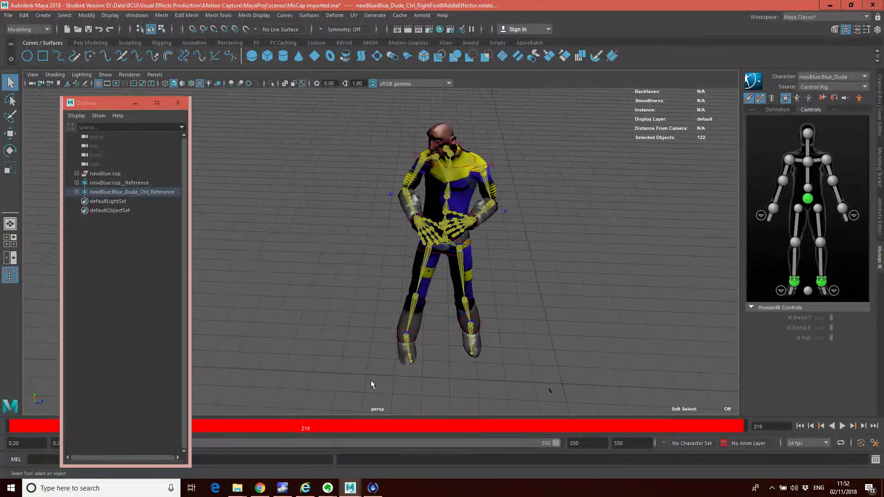
Minimize the Outliner and play back the baked animation with the character framed in the viewport
click(135, 102)
drag(285, 428, 151, 434)
alt+drag(270, 358, 304, 351)
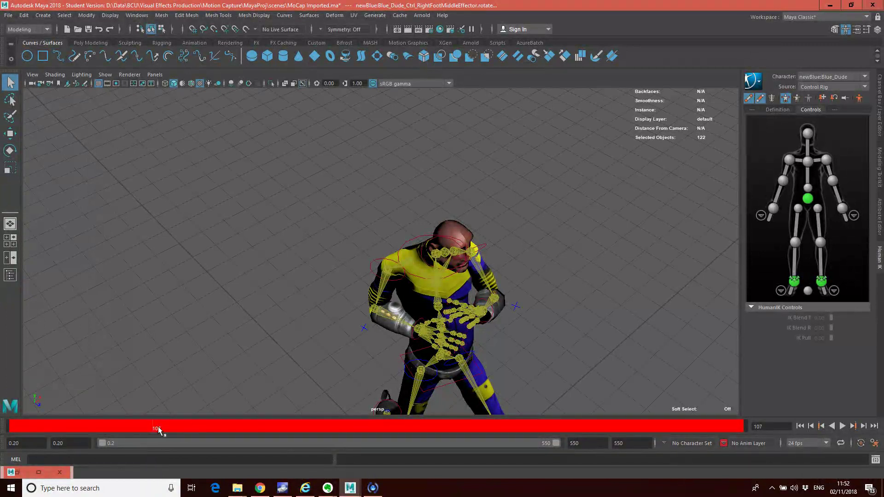
key(alt+v)
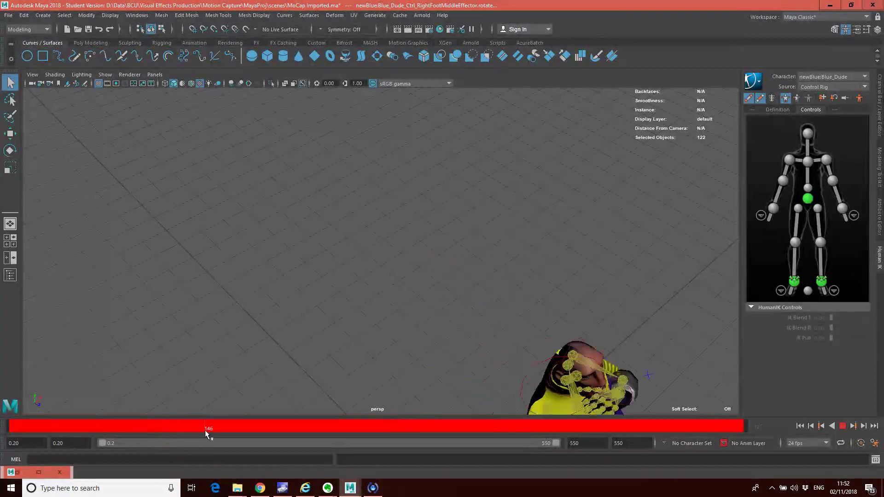
key(alt+v)
key(f)
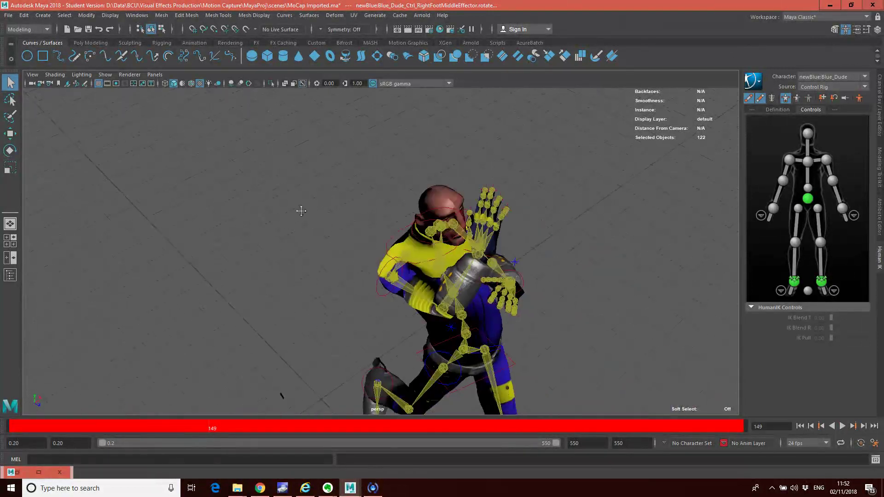
key(alt+v)
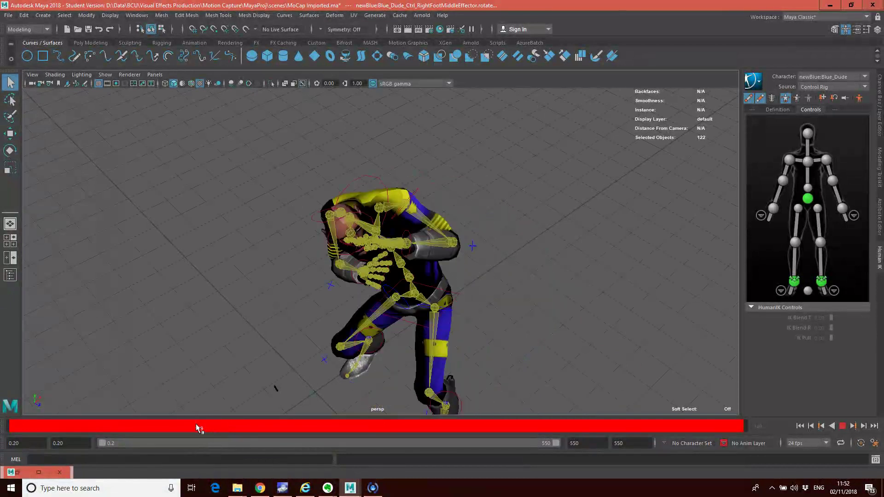
click(198, 422)
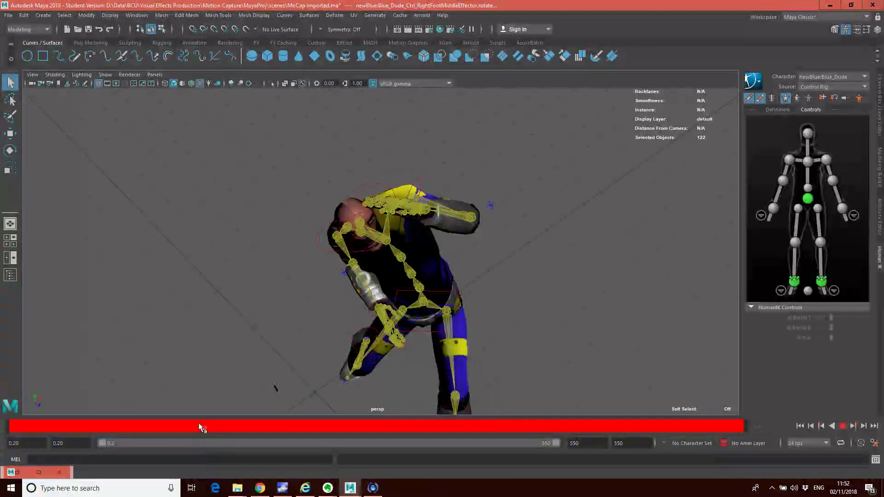
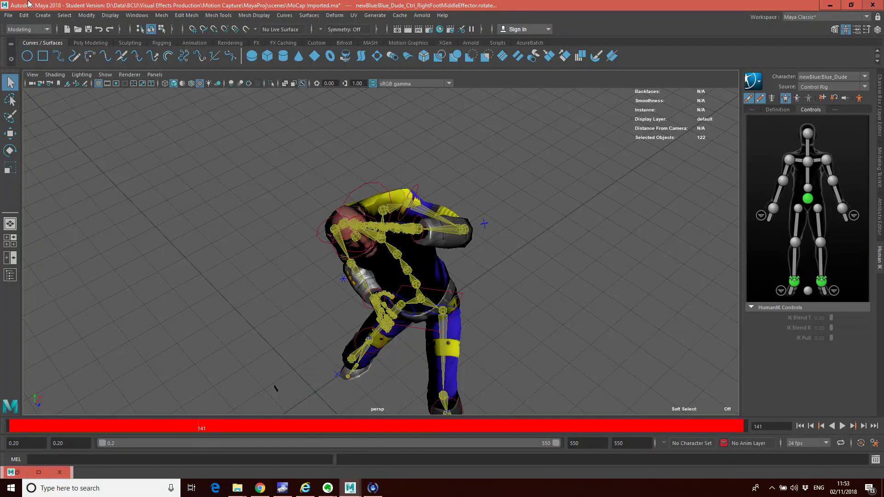
Select the character's right wrist effector and open its animation curves in the Graph Editor
click(87, 15)
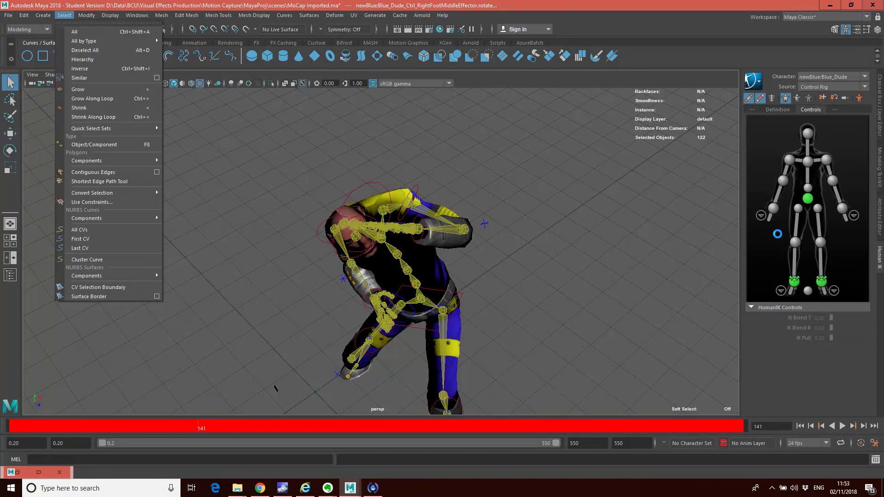
click(773, 209)
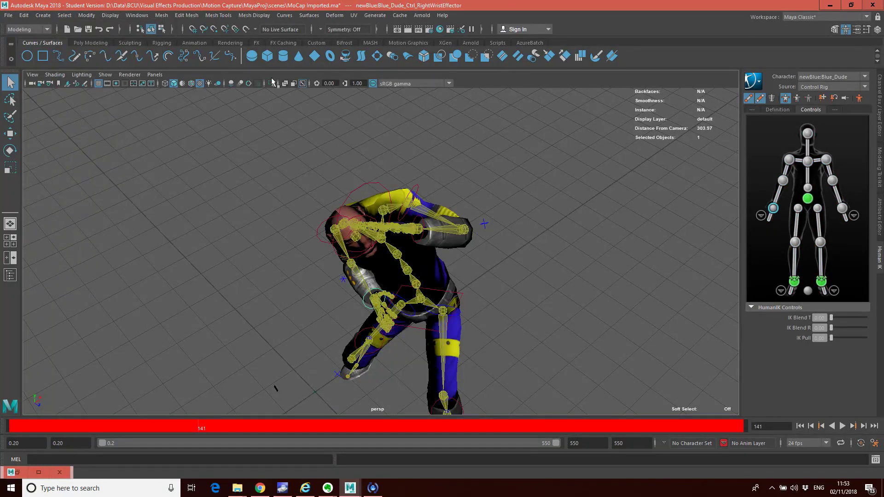
click(110, 15)
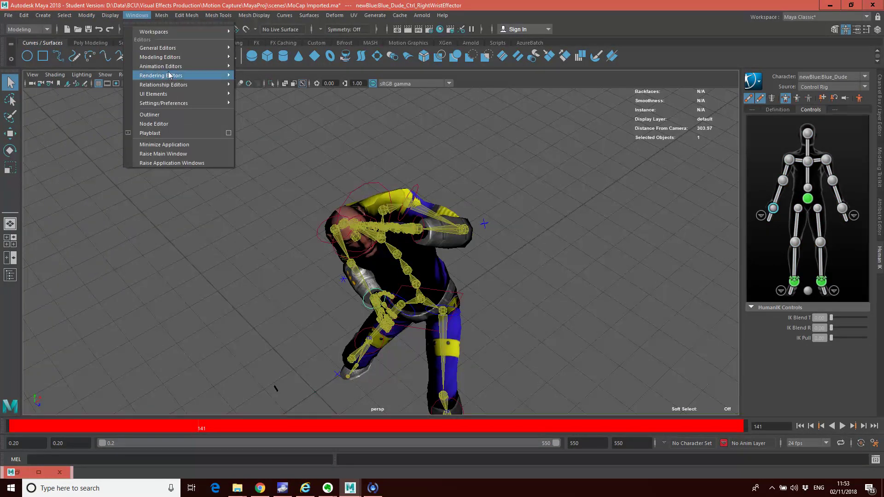
mouse_move(170, 67)
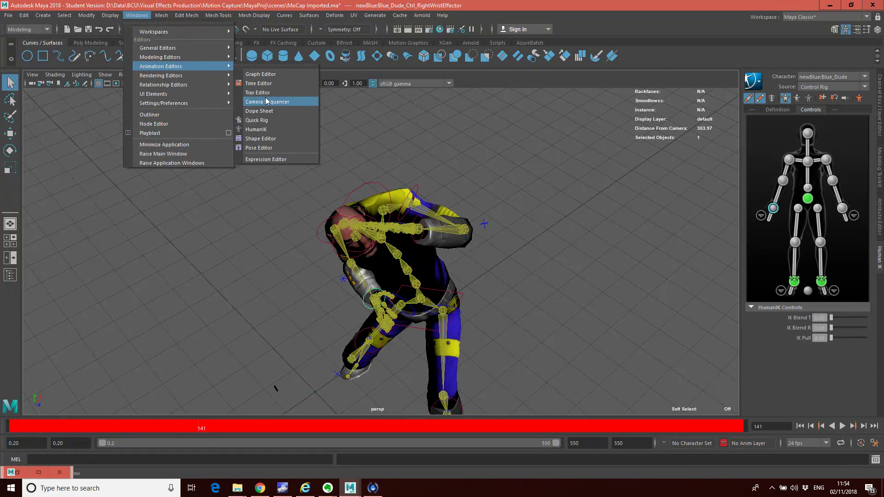
click(260, 74)
drag(548, 5, 363, 62)
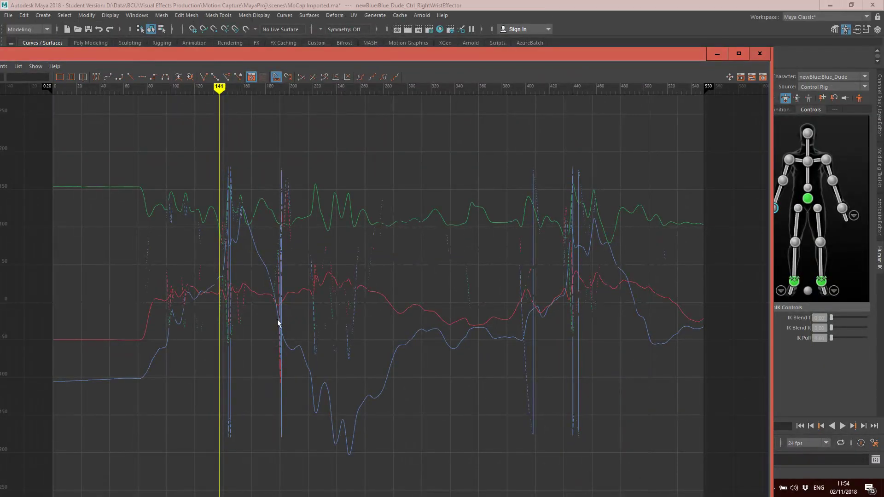
Examine the keyframe density on the right wrist's curves up close around frames 262 to 285, and close the Graph Editor
scroll(263, 288, up, 10)
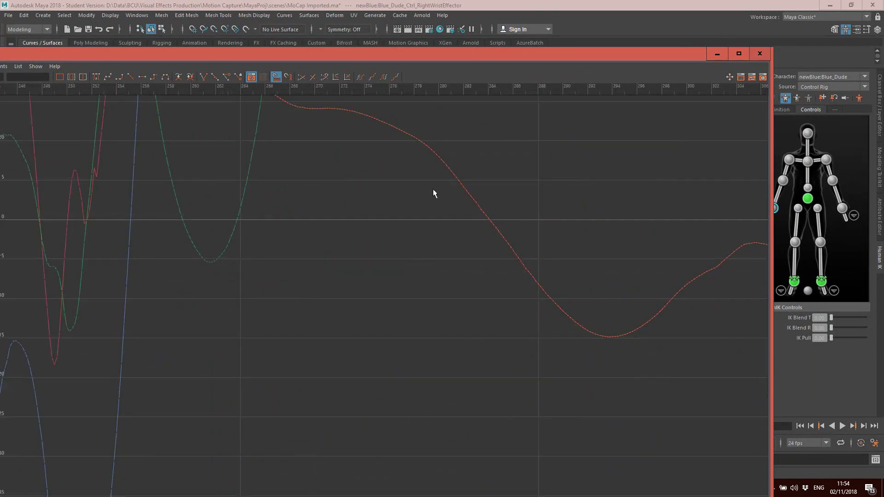
scroll(461, 212, up, 5)
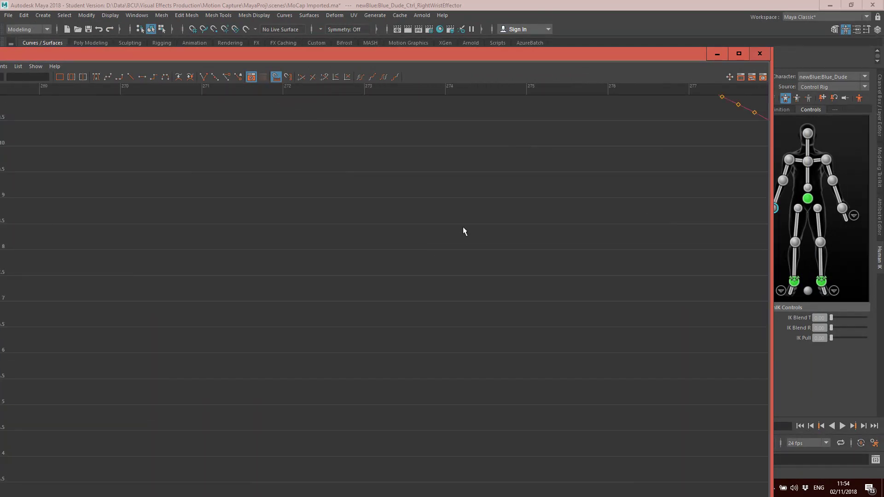
alt+middle_drag(465, 238, 450, 306)
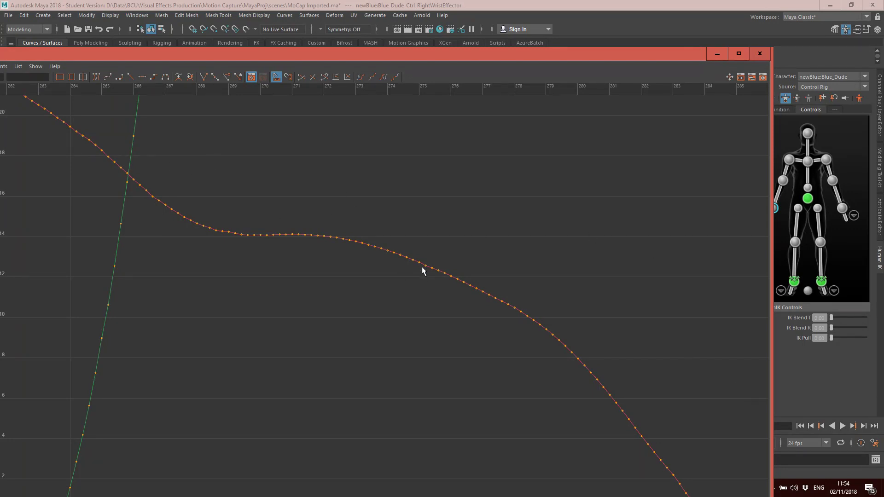
click(765, 55)
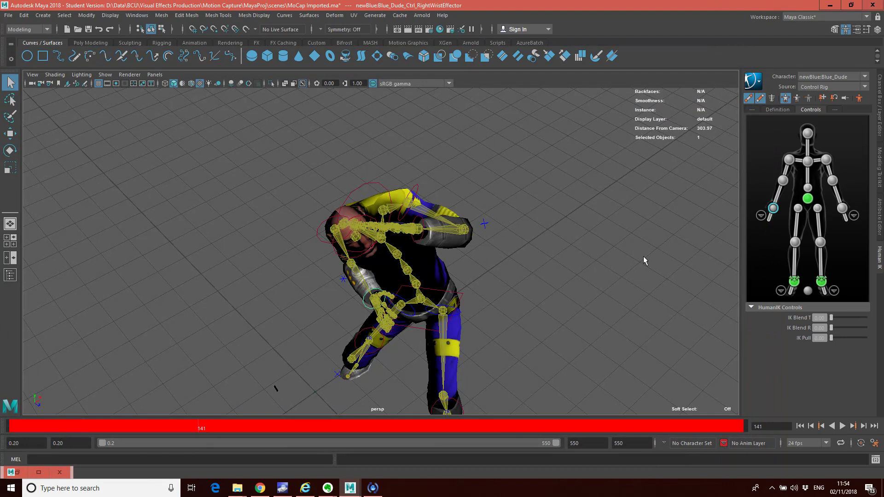
Set the right wrist effector's IK Blend T to 1 in the HumanIK controls
click(880, 98)
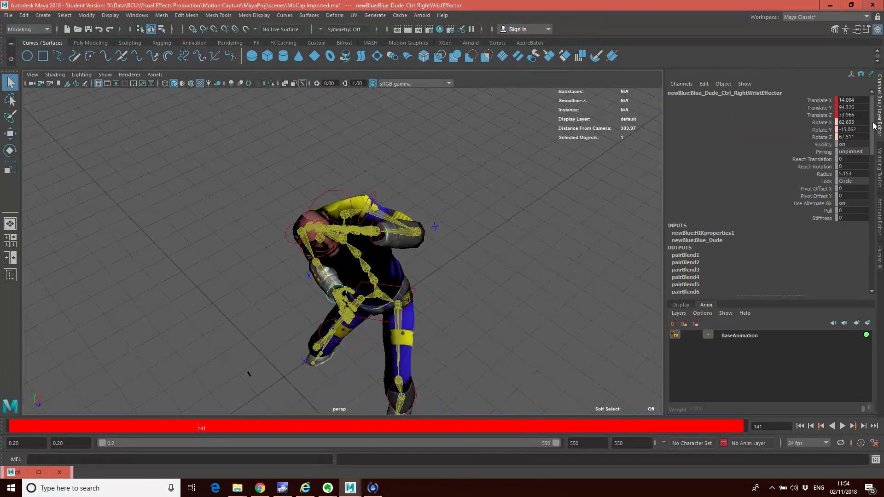
click(706, 306)
click(879, 260)
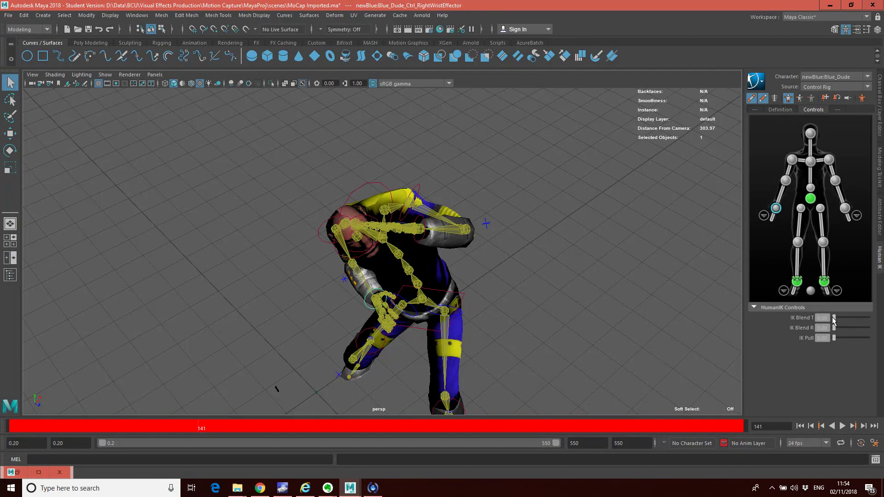
drag(834, 320, 880, 322)
Create an animation layer from the selected right wrist effector and make it the active layer
click(879, 107)
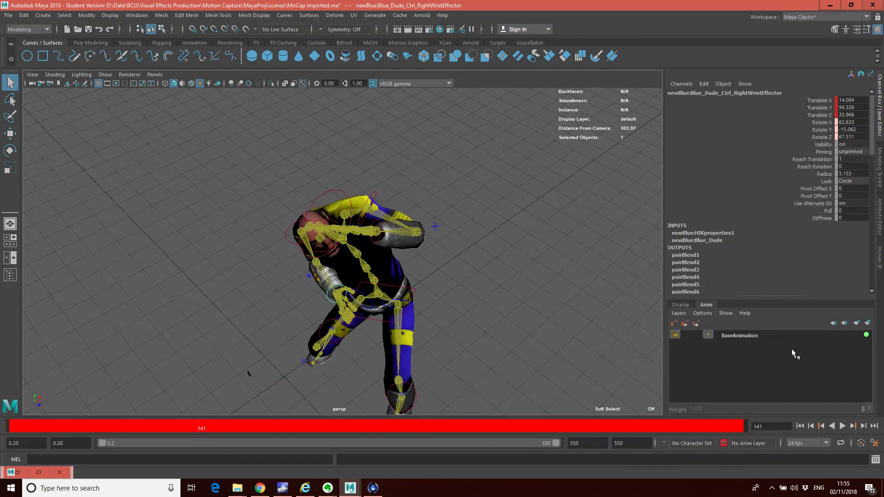
click(868, 323)
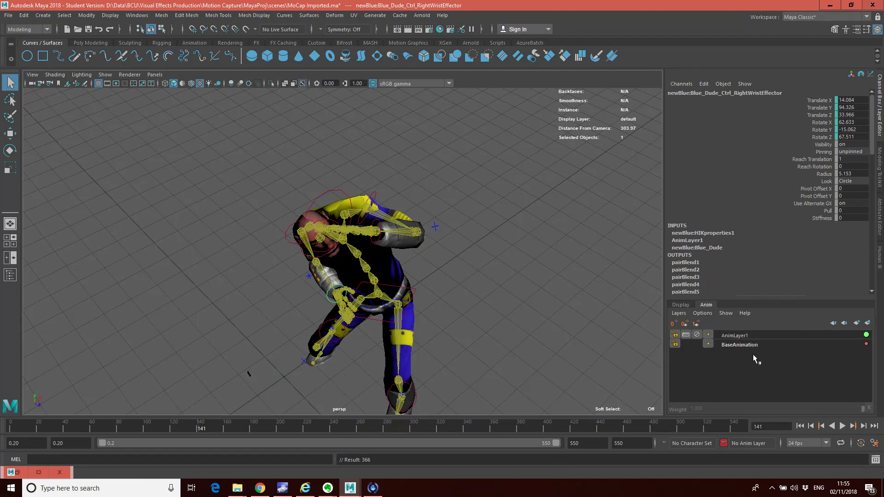
click(746, 336)
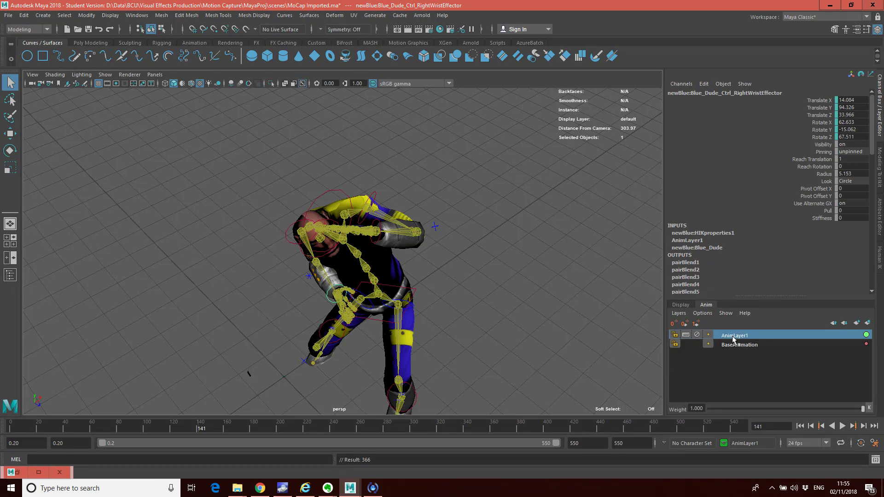
Key the right wrist effector's Translate X, Y and Z at frame 82 on the new animation layer
drag(156, 428, 65, 429)
alt+drag(333, 277, 171, 339)
drag(69, 429, 119, 433)
alt+drag(263, 338, 247, 357)
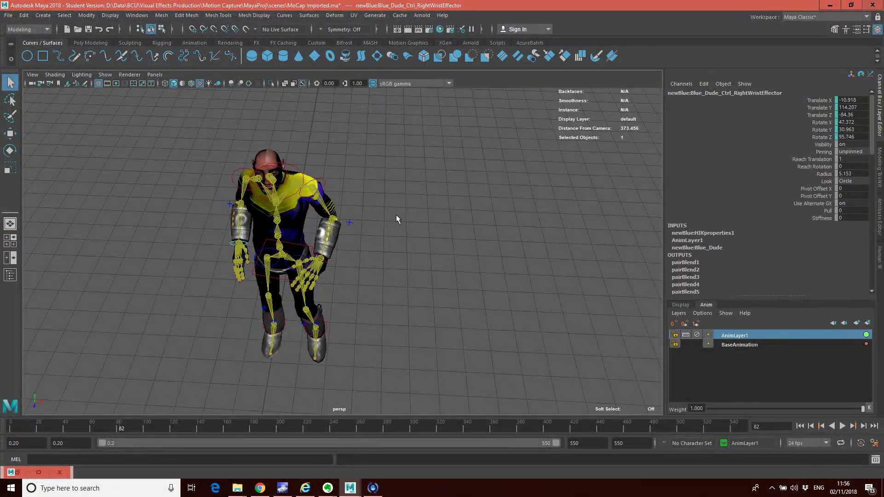
click(817, 101)
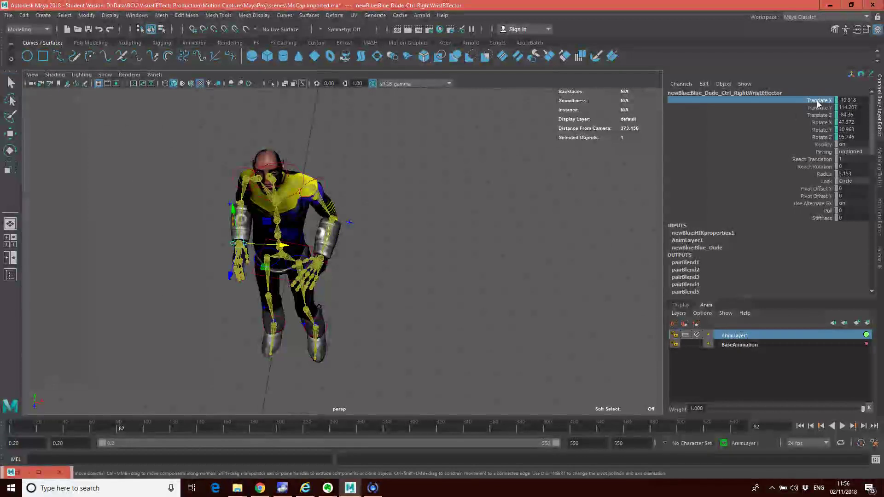
shift+click(817, 116)
right_click(812, 109)
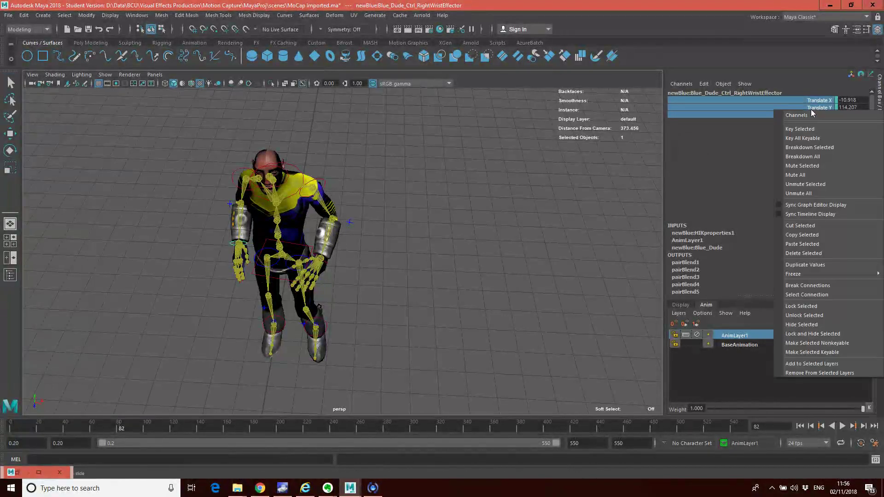
click(805, 131)
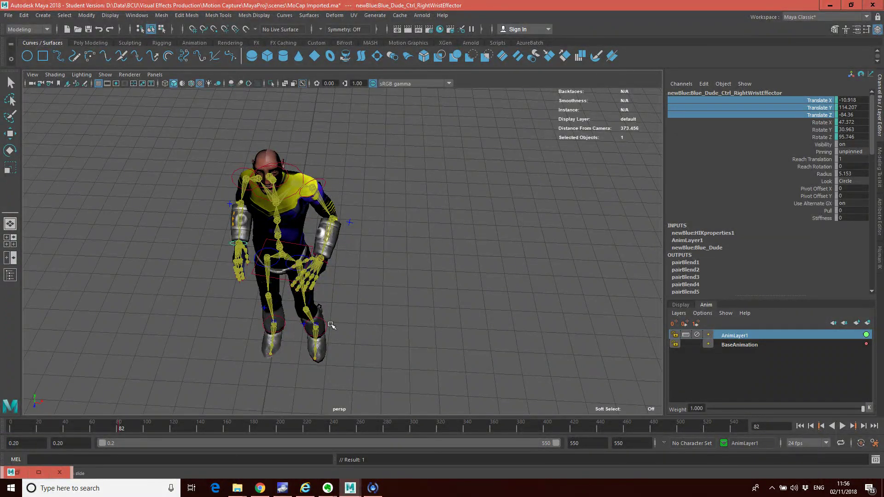
Key the right wrist effector's three translate channels at frame 99 on the animation layer
click(125, 428)
drag(125, 430, 142, 429)
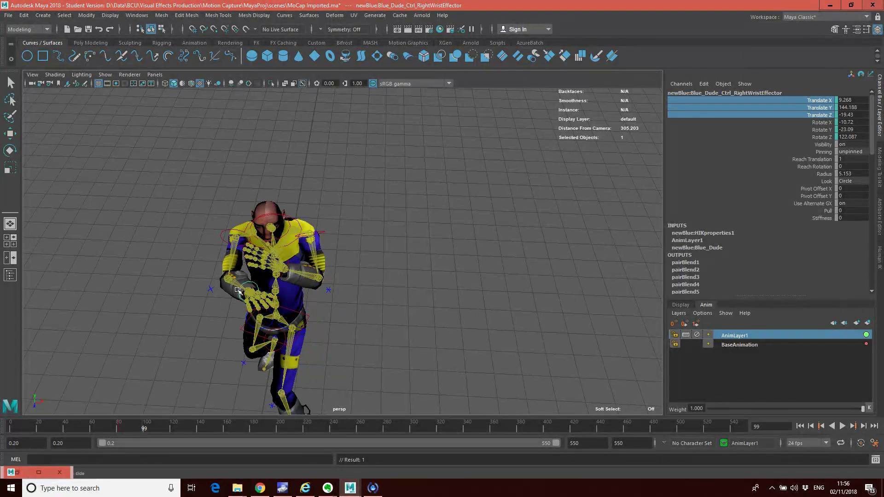
right_click(803, 107)
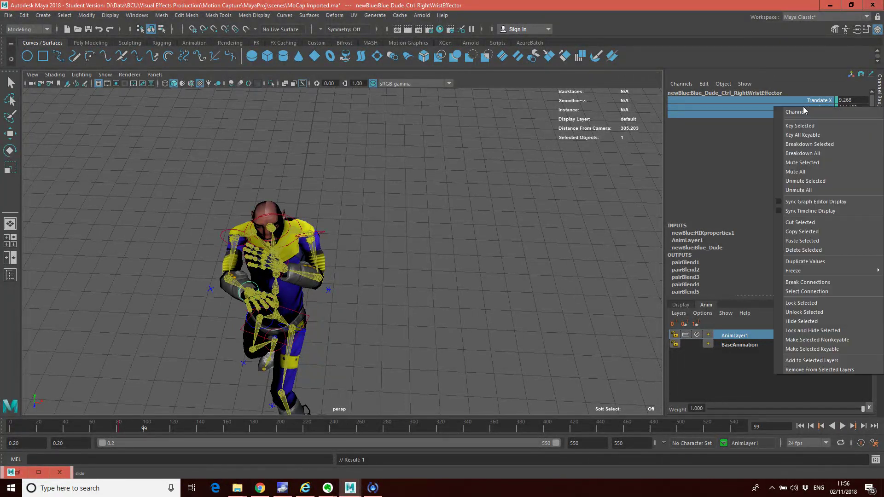
click(802, 129)
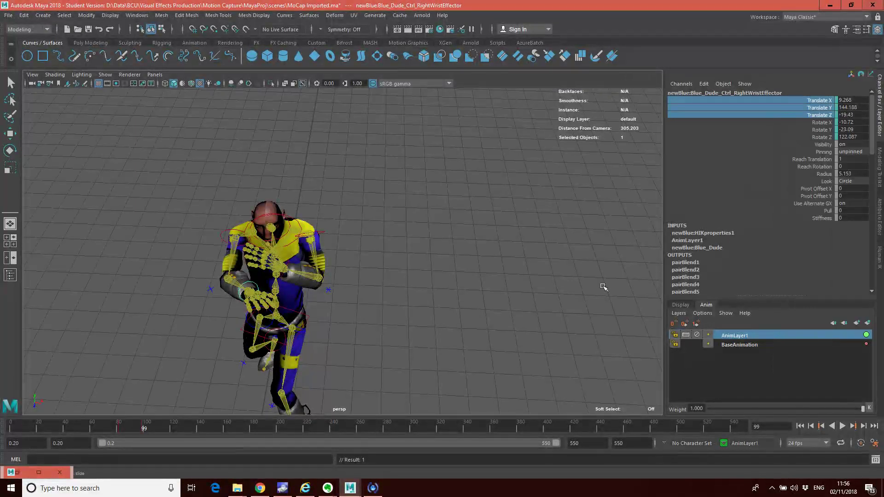
At frame 88, move the right wrist away from the body to about -11.8 in Translate X and key its translation
drag(143, 430, 136, 430)
alt+drag(278, 227, 238, 405)
drag(136, 431, 129, 430)
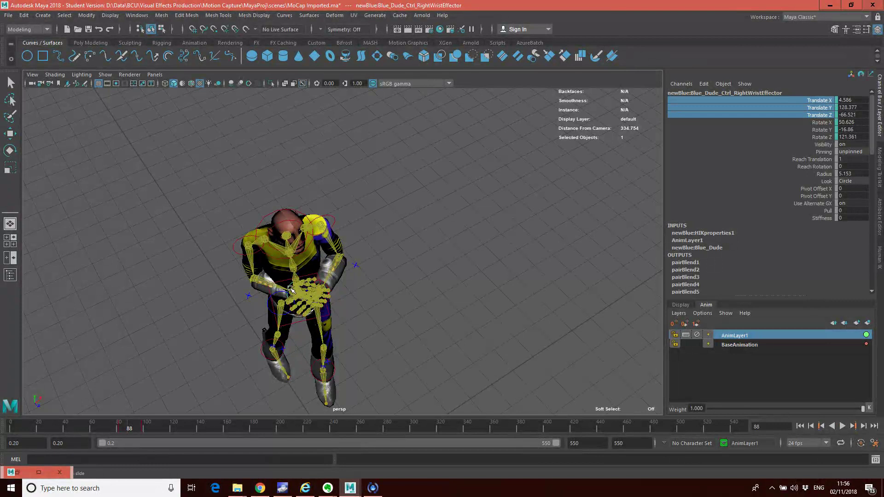
click(10, 134)
drag(332, 273, 267, 276)
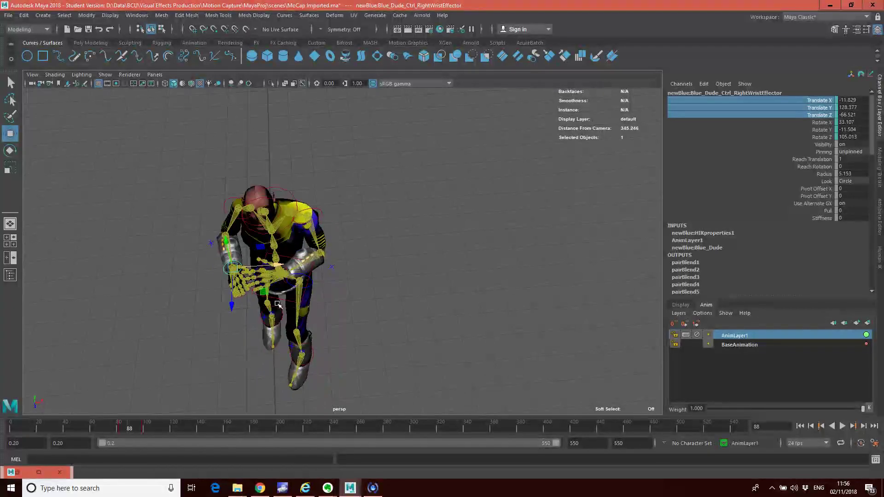
right_click(796, 114)
click(803, 127)
At frame 95, move the right wrist outward to about -9.6 in Translate X and key its translate channels
mouse_move(132, 428)
mouse_down()
mouse_move(96, 432)
mouse_move(136, 440)
mouse_up()
key(Escape)
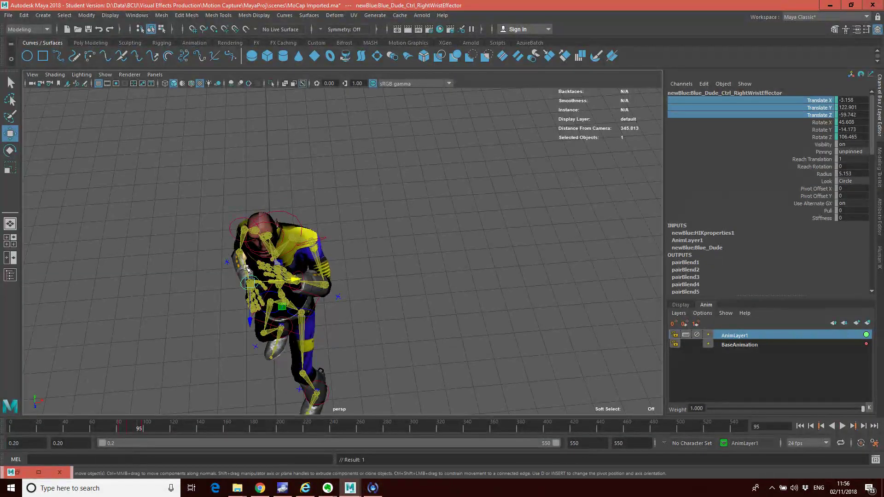
drag(292, 282, 281, 283)
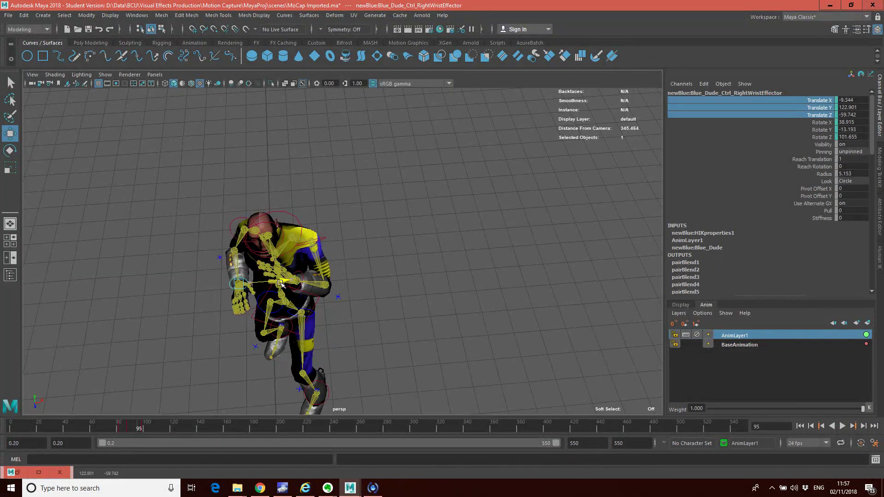
right_click(164, 429)
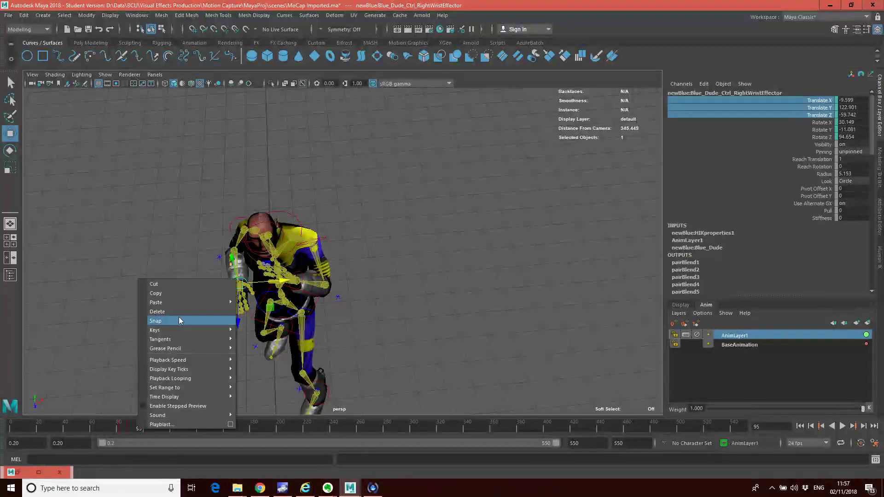
right_click(795, 109)
click(800, 125)
Scrub and play back the adjusted wrist motion up to frame 118, viewing the character from another angle
mouse_move(129, 428)
mouse_down()
mouse_move(110, 428)
mouse_move(154, 432)
mouse_move(143, 427)
mouse_up()
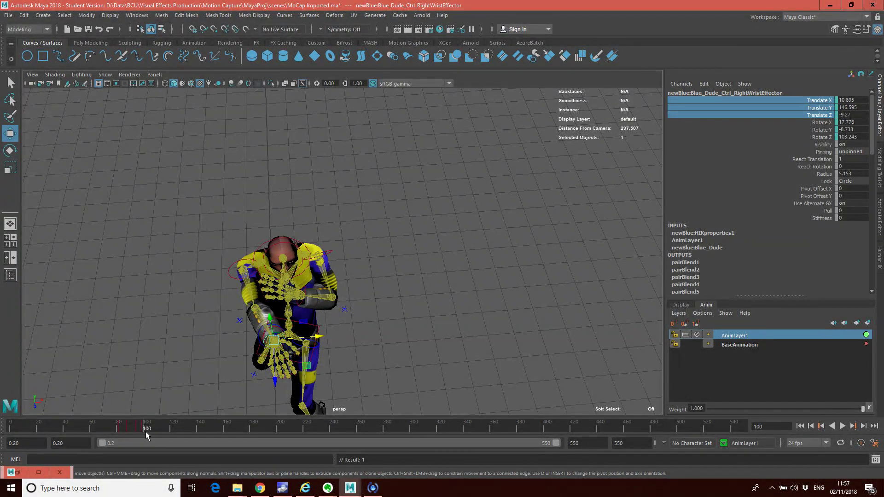
key(alt+v)
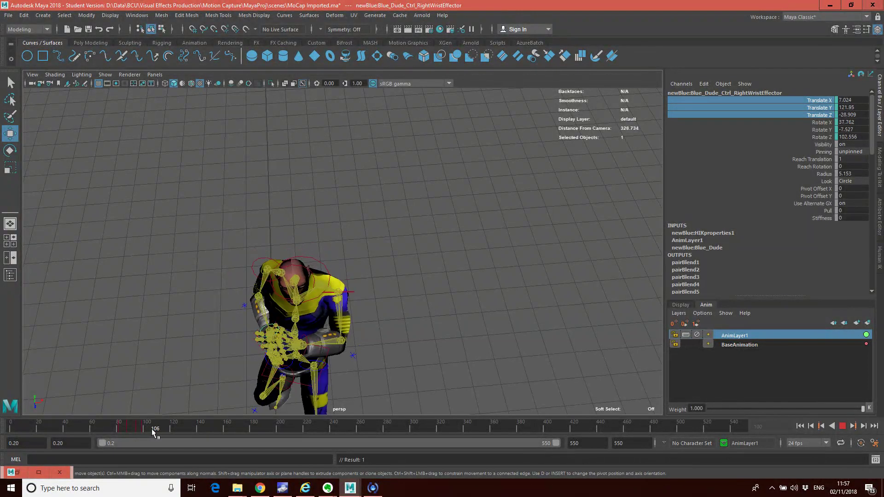
key(alt+v)
alt+drag(369, 349, 280, 386)
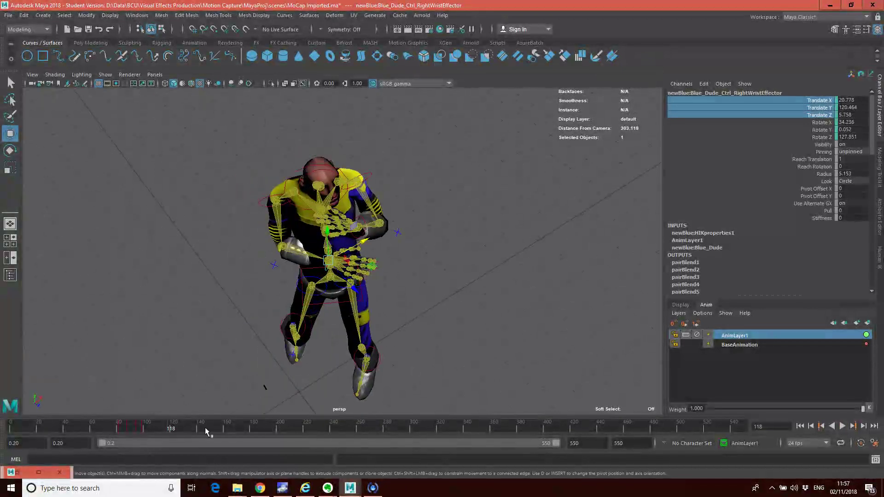
Play forward to frame 145 and key the right wrist effector's translate channels there on the animation layer
key(alt+v)
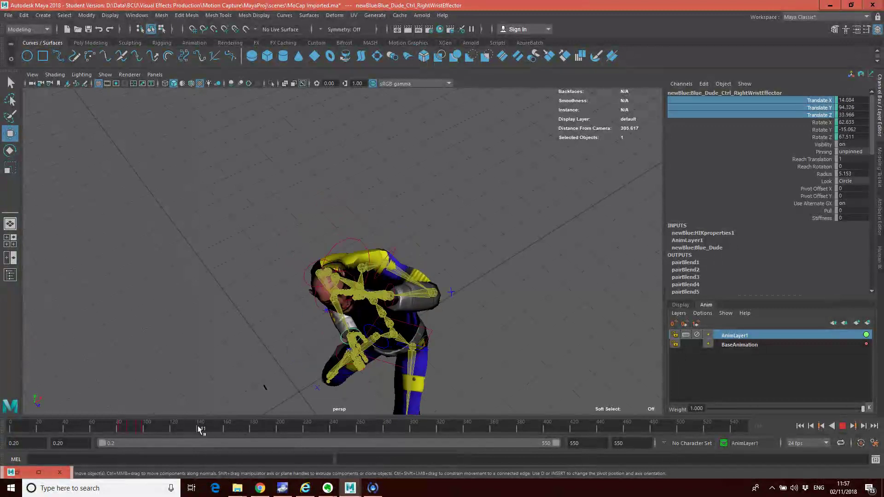
key(alt+v)
alt+drag(306, 373, 283, 338)
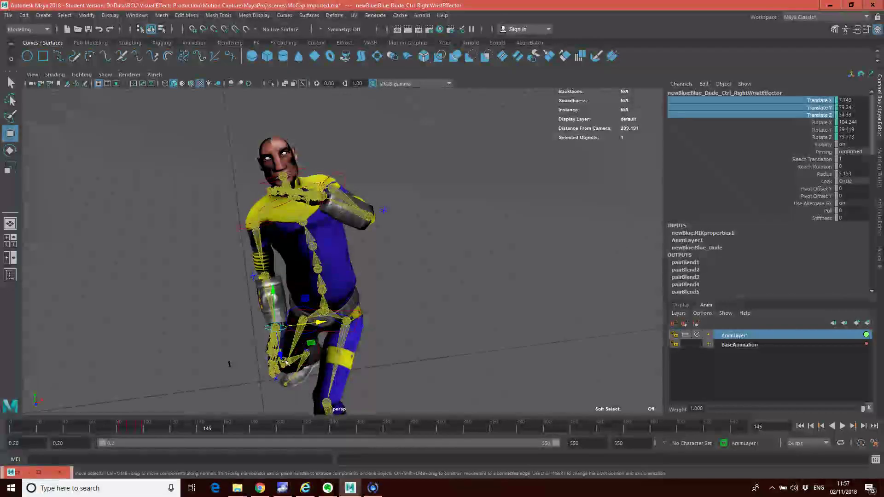
right_click(730, 108)
click(758, 128)
Key the right wrist effector's translate channels at frame 109 on the animation layer
drag(206, 428, 155, 435)
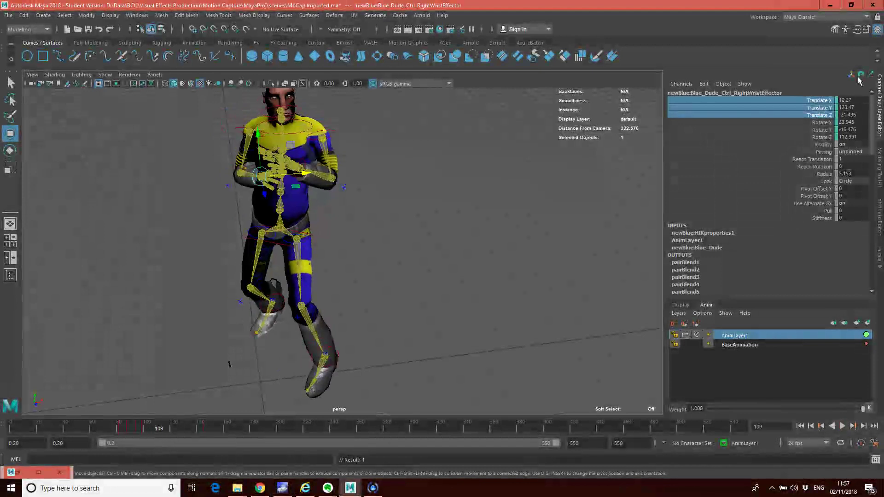
right_click(775, 112)
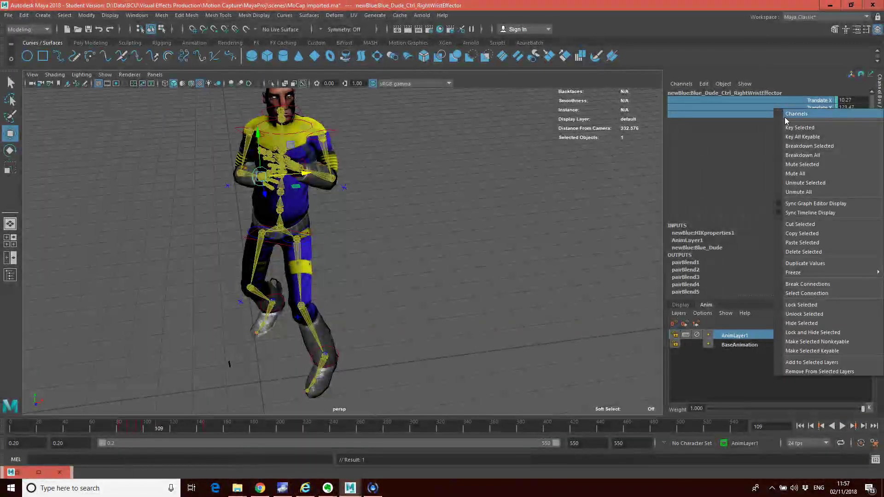
click(788, 128)
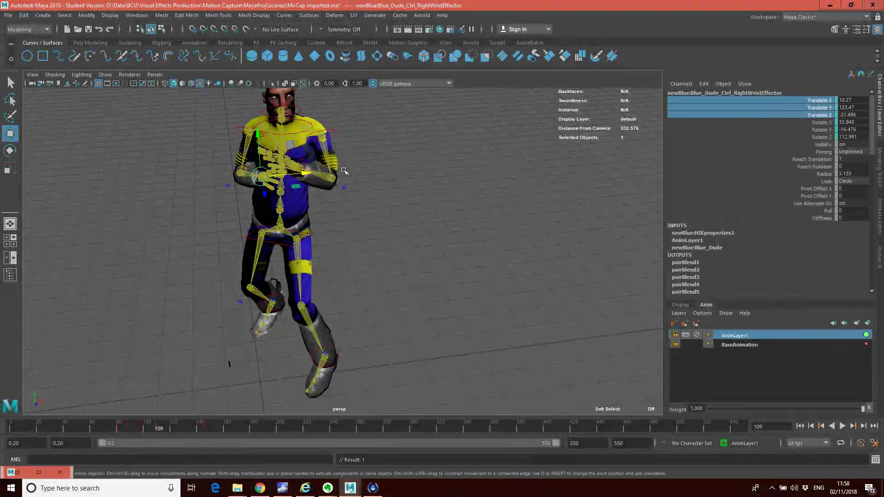
Key the right wrist effector's translate channels at frame 100 on the animation layer
drag(312, 174, 291, 177)
mouse_move(157, 431)
mouse_down()
mouse_move(122, 431)
mouse_move(143, 435)
mouse_up()
alt+drag(292, 186, 333, 277)
middle_drag(325, 279, 320, 226)
alt+drag(321, 226, 308, 230)
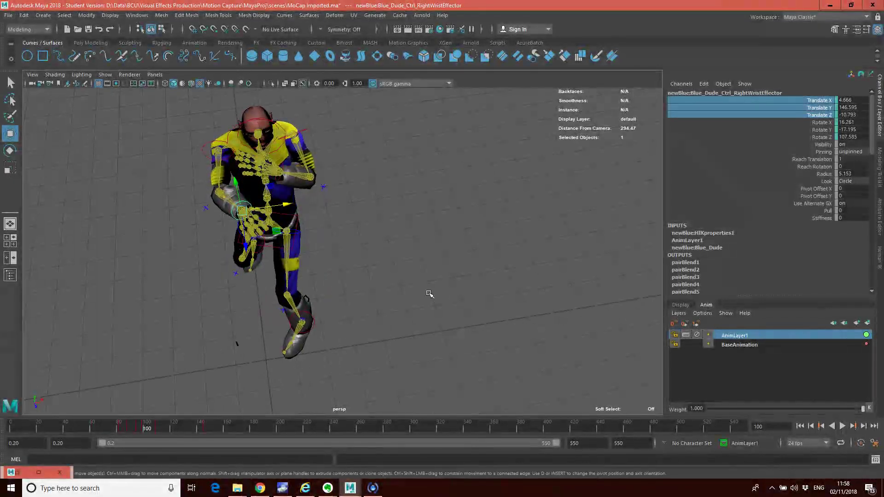
right_click(776, 131)
click(790, 127)
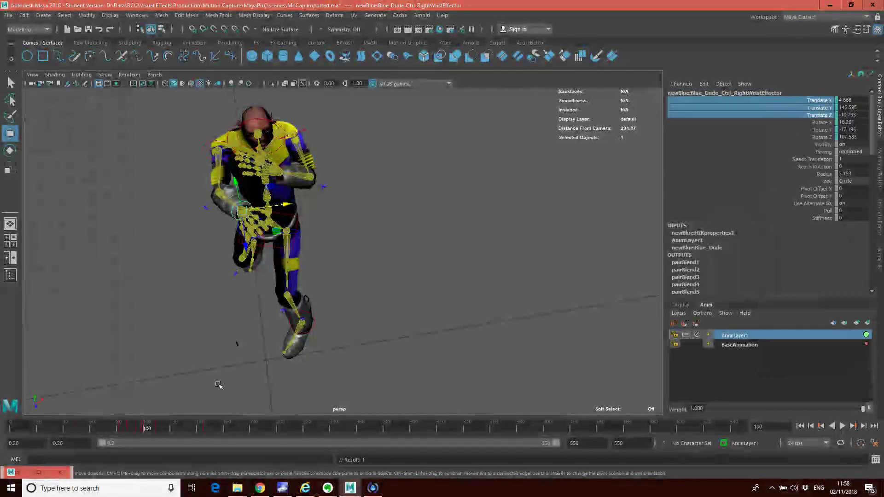
Try moving the right wrist outward to about -2.2 in Translate X at frame 109 and preview the motion
drag(147, 429, 207, 430)
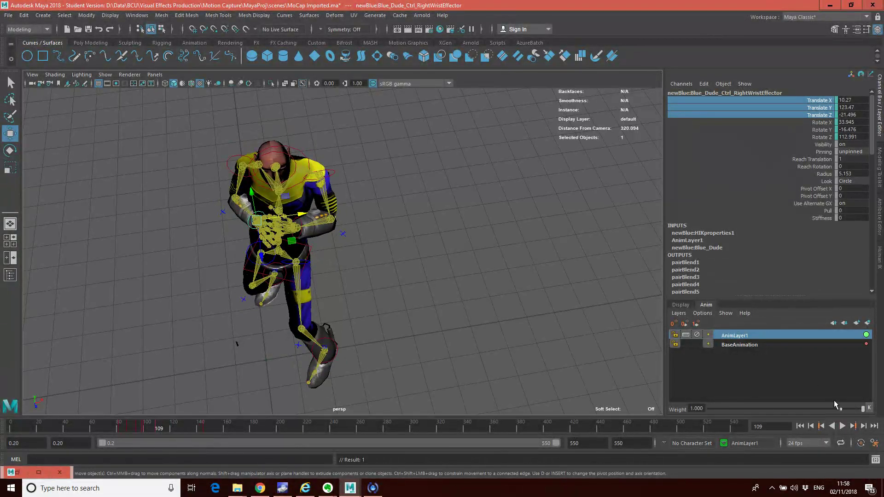
click(821, 426)
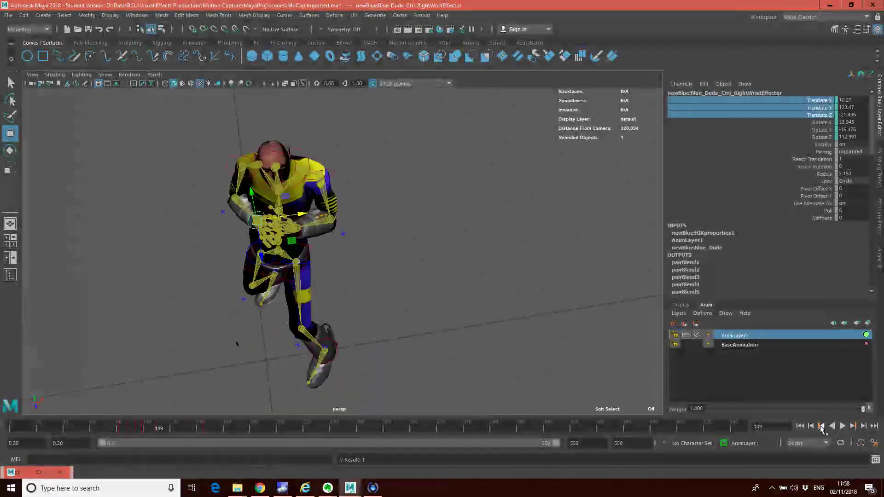
drag(303, 216, 299, 217)
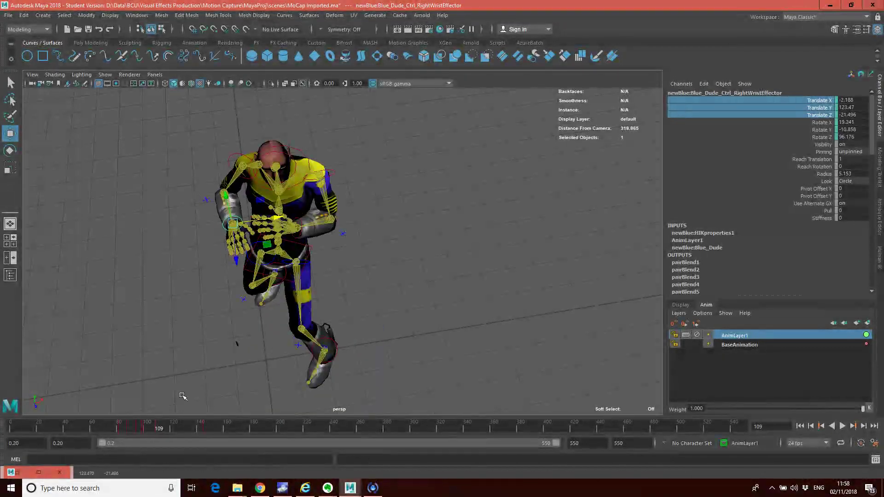
mouse_move(162, 428)
mouse_down()
mouse_move(131, 431)
mouse_move(159, 430)
mouse_up()
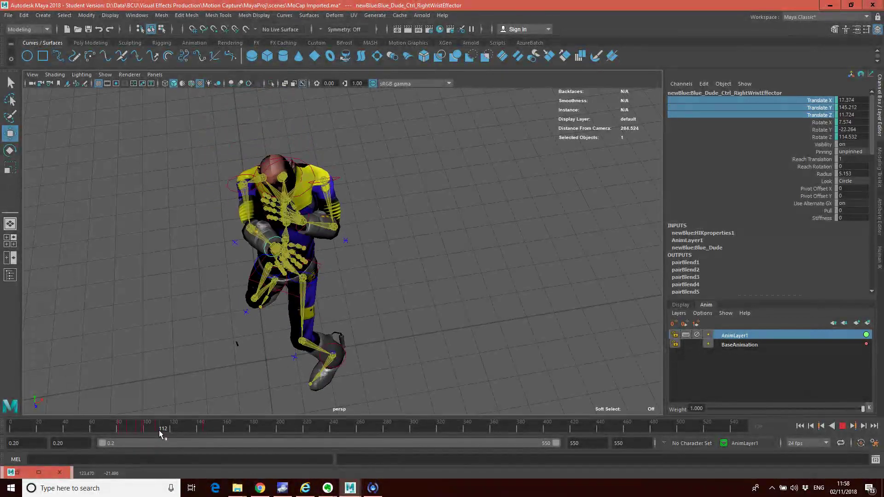
At frame 109, move the right wrist outward to about 0.68 in Translate X and key its translate channels
click(822, 426)
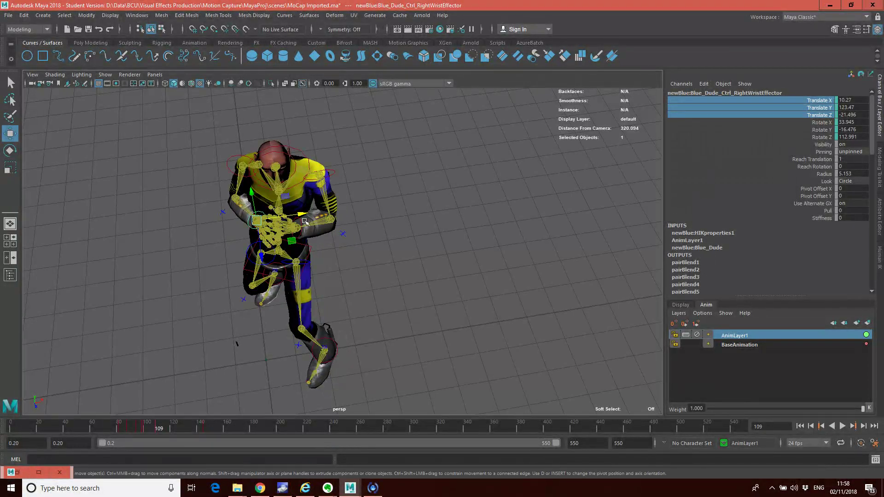
drag(299, 214, 284, 216)
right_click(750, 107)
click(768, 130)
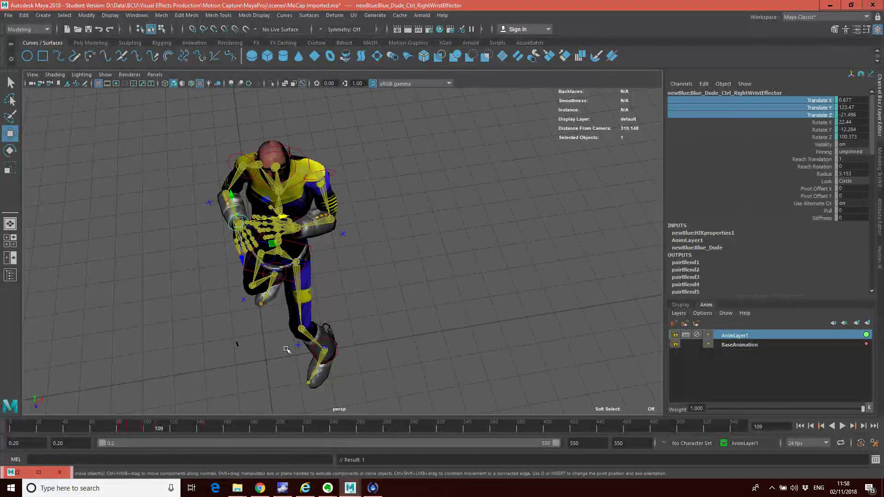
At frame 127, move the right wrist outward to about 2.08 in Translate X and key its translate channels
mouse_move(162, 429)
mouse_down()
mouse_move(139, 429)
mouse_move(167, 441)
mouse_up()
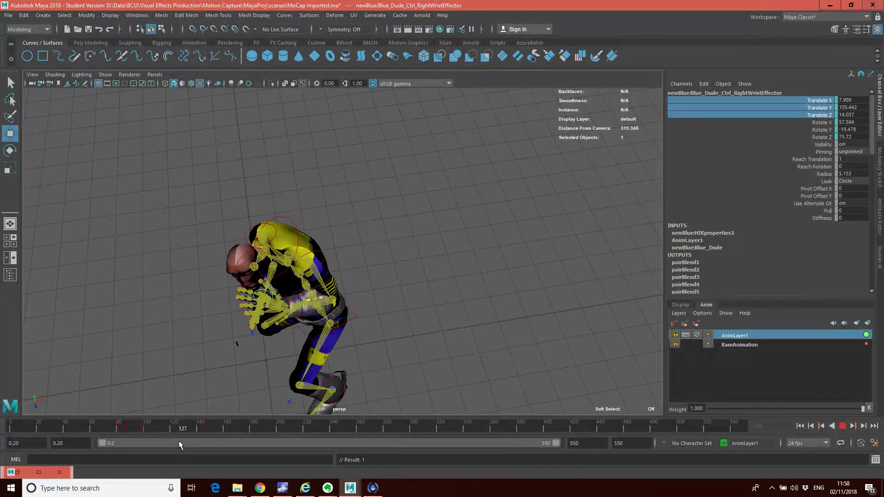
key(Escape)
alt+drag(239, 323, 293, 322)
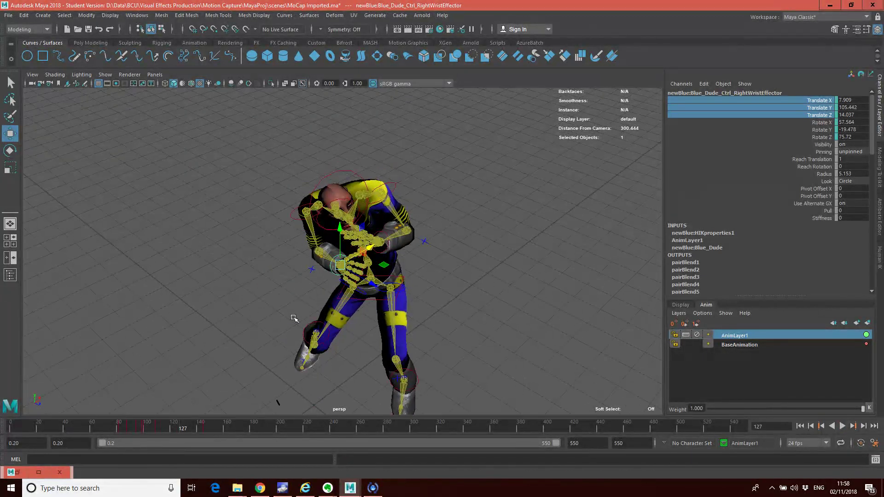
drag(375, 248, 365, 252)
right_click(746, 112)
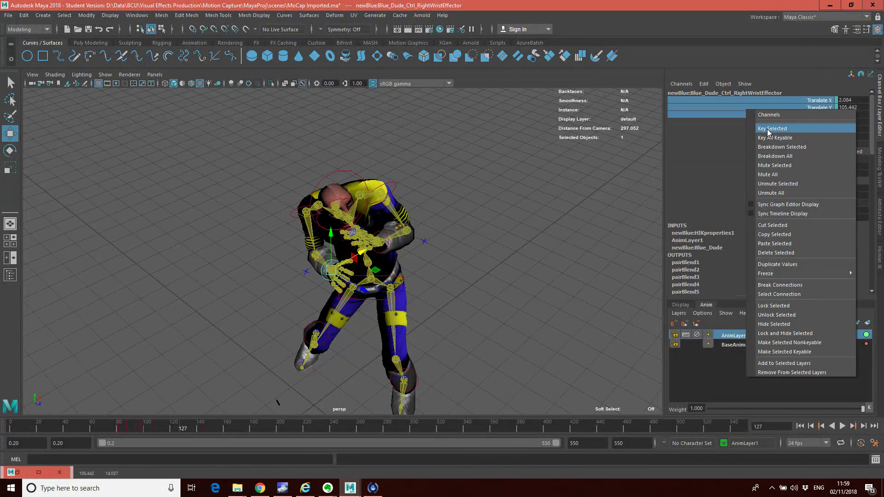
click(762, 129)
Review the corrected motion back to frame 77, and merge AnimLayer1 with BaseAnimation
click(187, 429)
drag(186, 429, 115, 433)
alt+drag(275, 238, 347, 284)
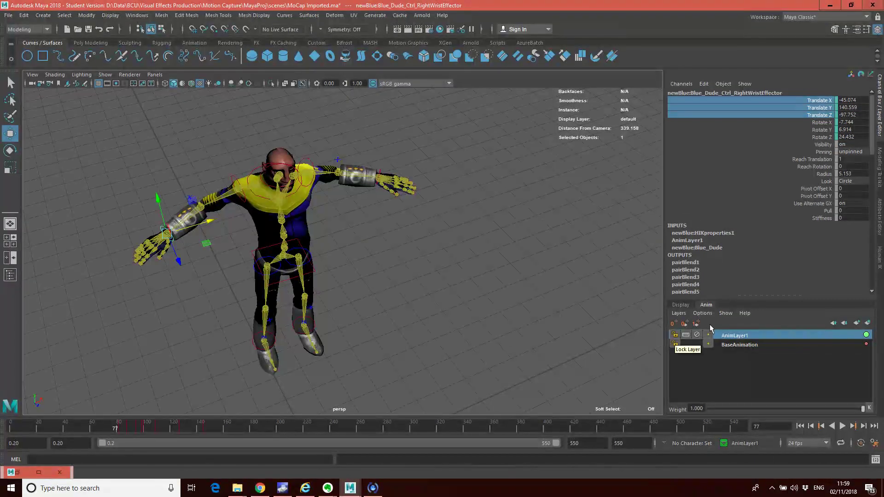
ctrl+click(738, 344)
right_click(735, 344)
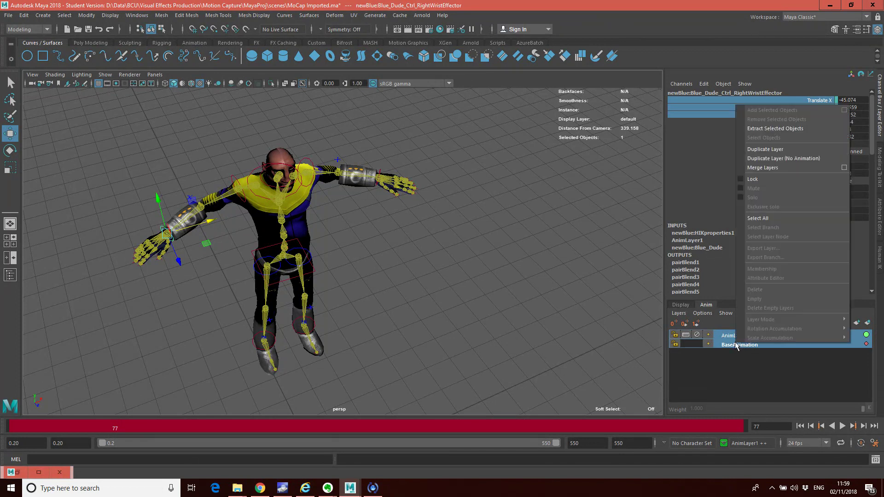
click(769, 168)
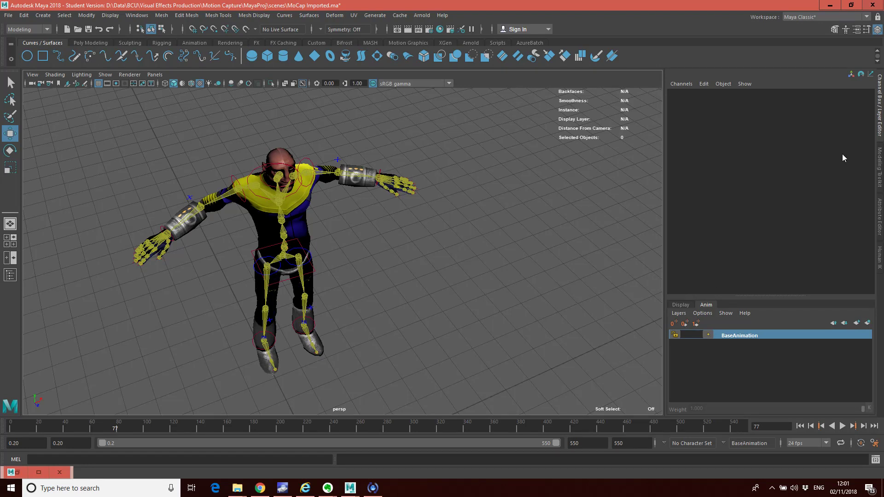
Select the right wrist effector in the Human IK controls at frame 95 and try to adjust its IK Blend T
click(879, 258)
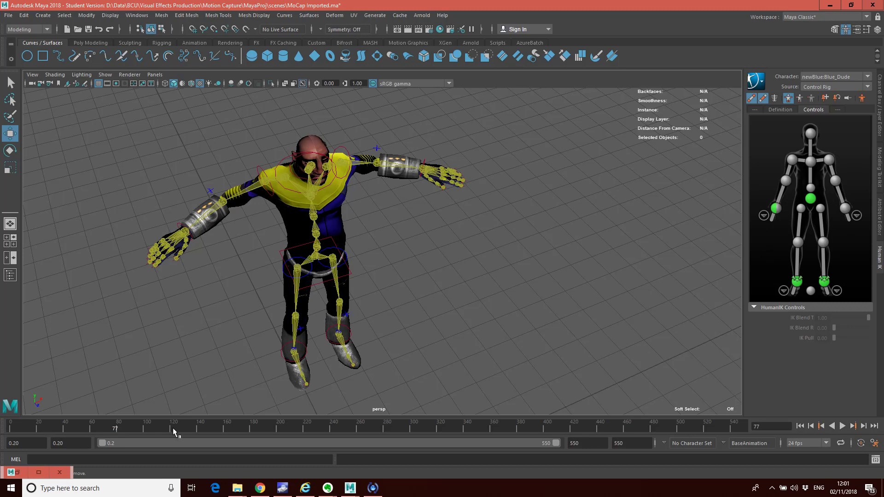
drag(173, 430, 139, 429)
click(134, 431)
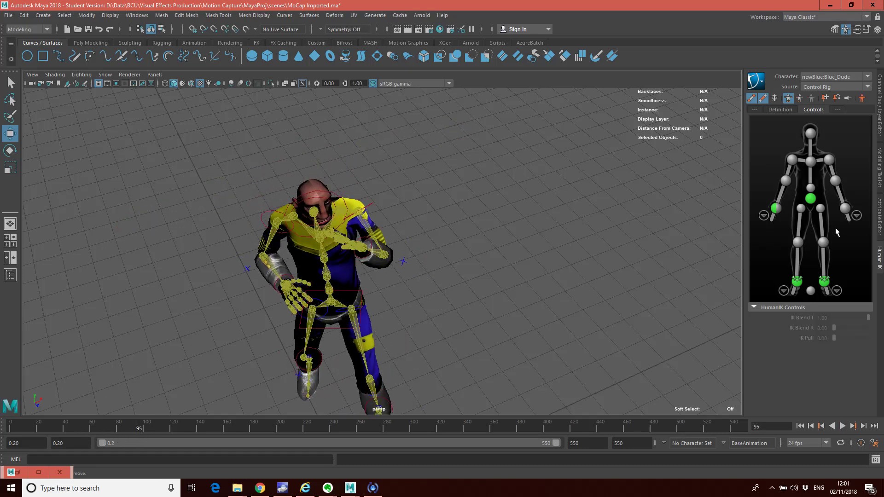
click(777, 209)
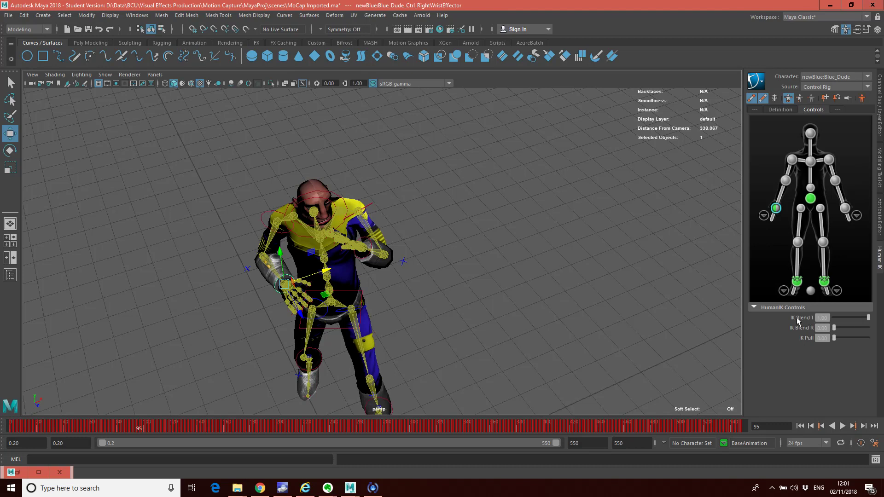
mouse_move(868, 318)
mouse_down()
mouse_move(829, 319)
mouse_move(868, 319)
mouse_up()
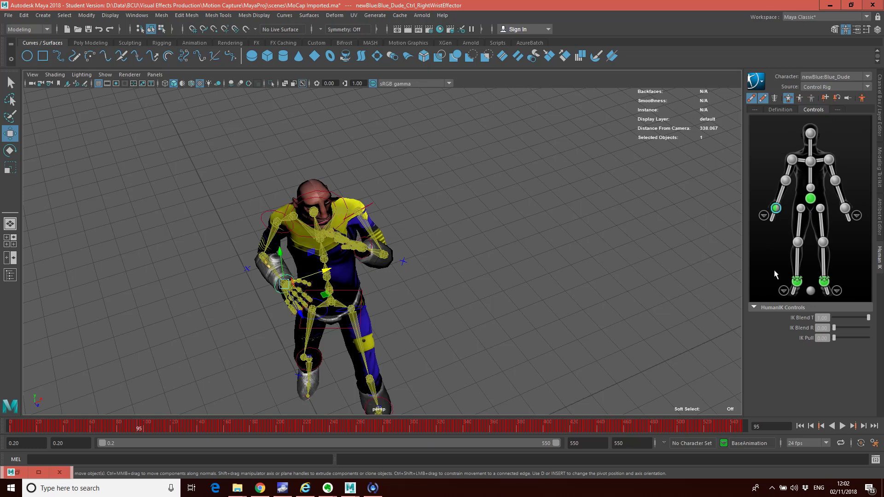
Bake the Blue_Dude character's animation to its control rig
click(761, 82)
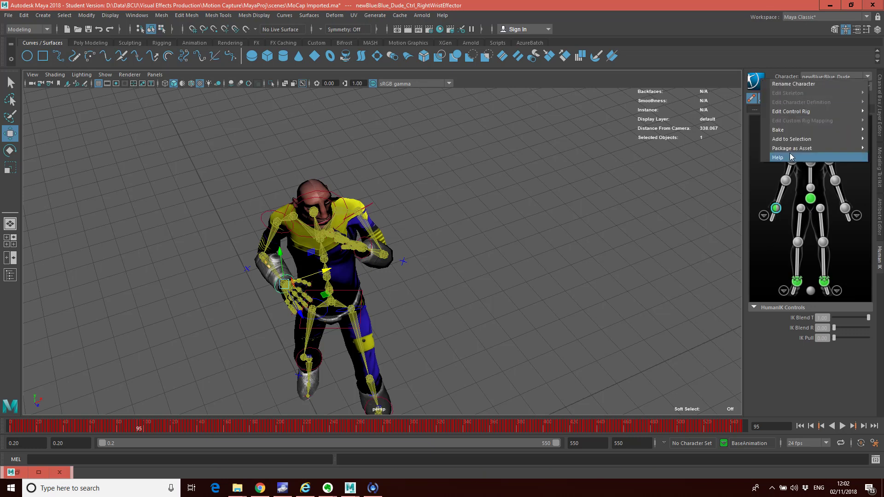
mouse_move(791, 131)
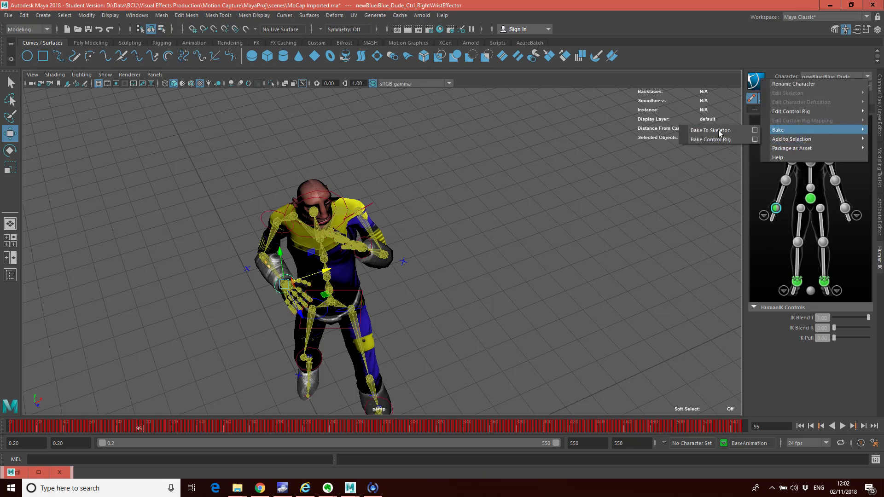
click(715, 140)
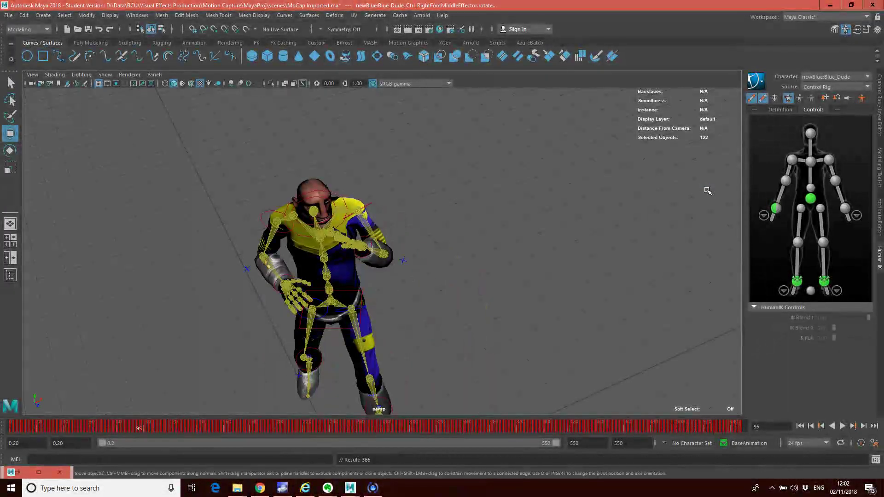
At frame 96, set the right wrist effector's IK Blend T to 0
click(776, 209)
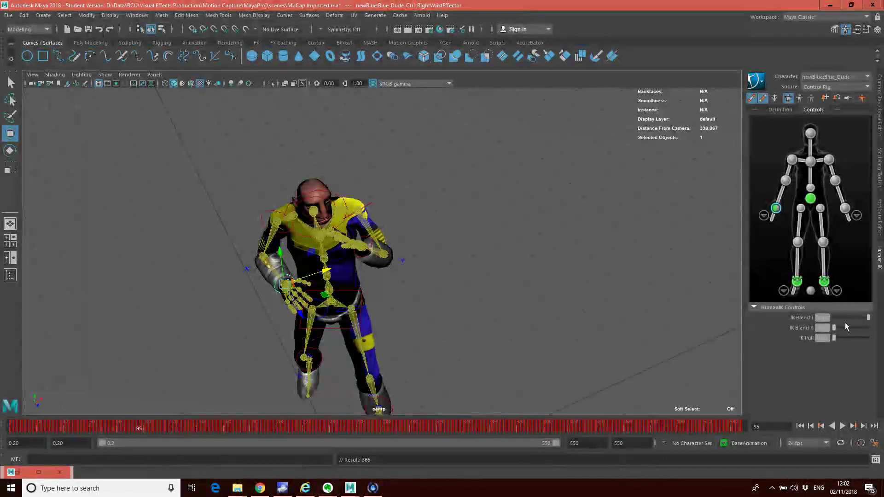
drag(54, 429, 140, 426)
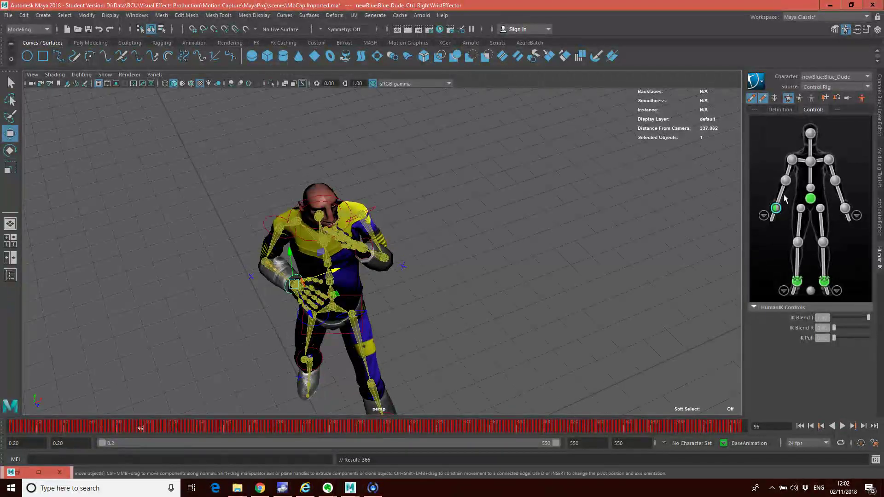
drag(868, 317, 816, 317)
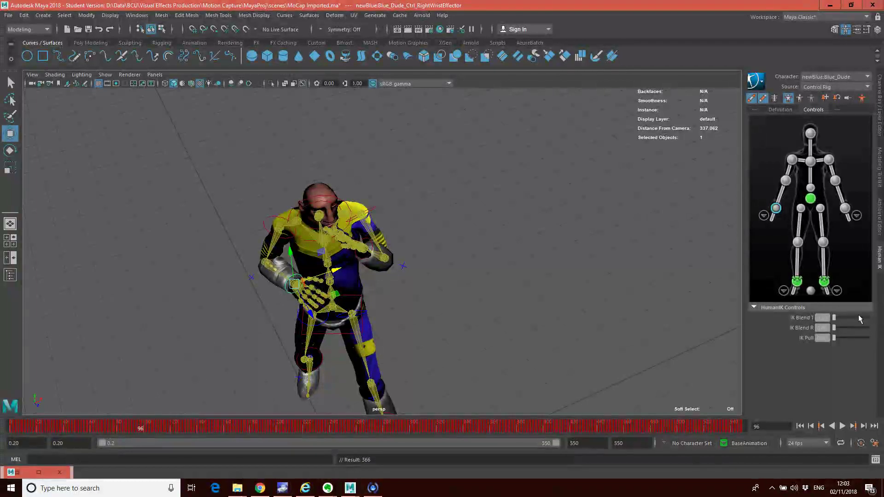
drag(833, 317, 813, 315)
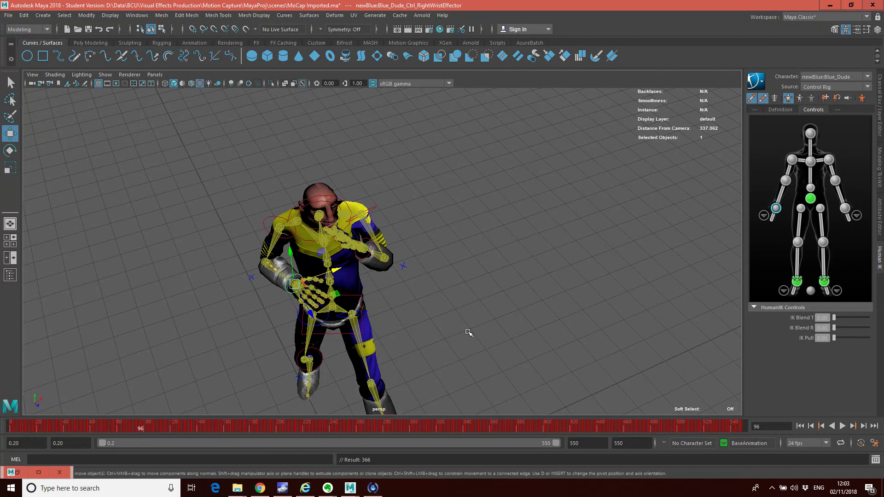
Bake the Blue_Dude character's control rig animation to its skeleton
scroll(486, 332, down, 3)
alt+drag(513, 223, 511, 202)
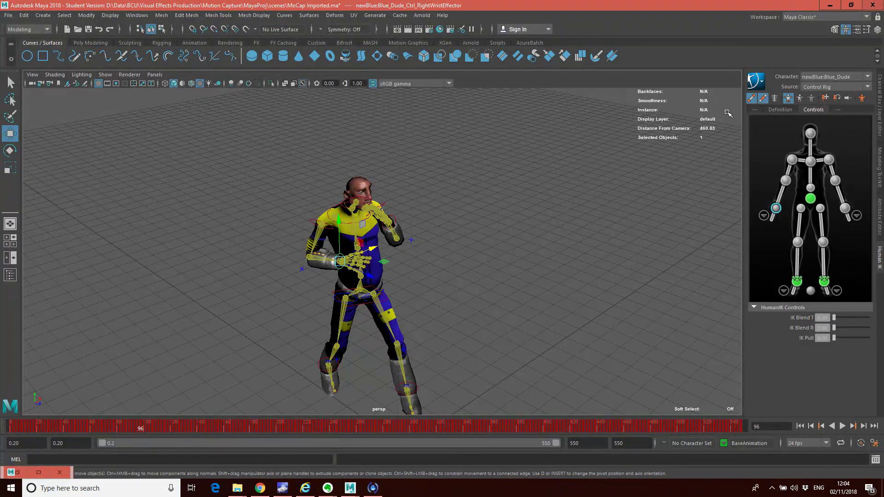
click(755, 80)
mouse_move(783, 131)
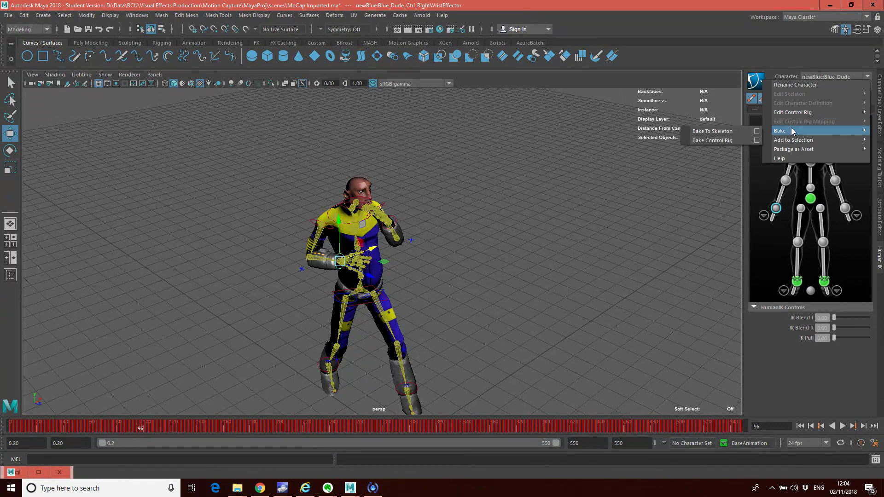
click(718, 131)
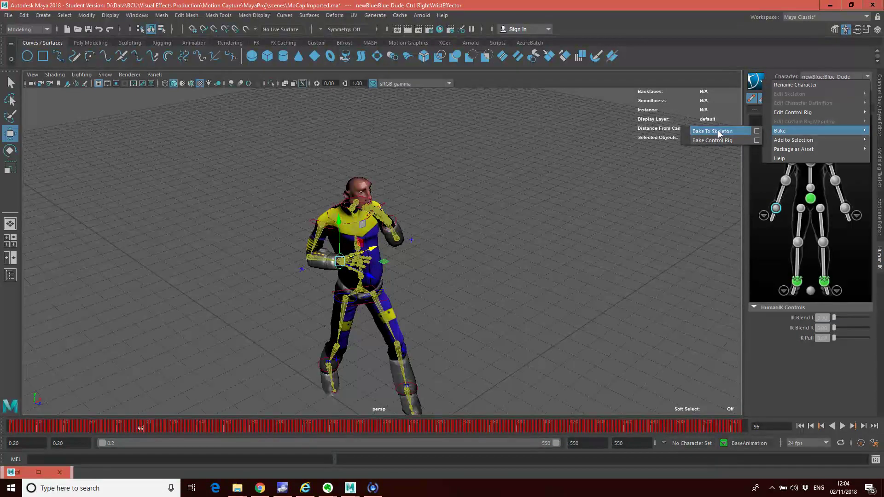